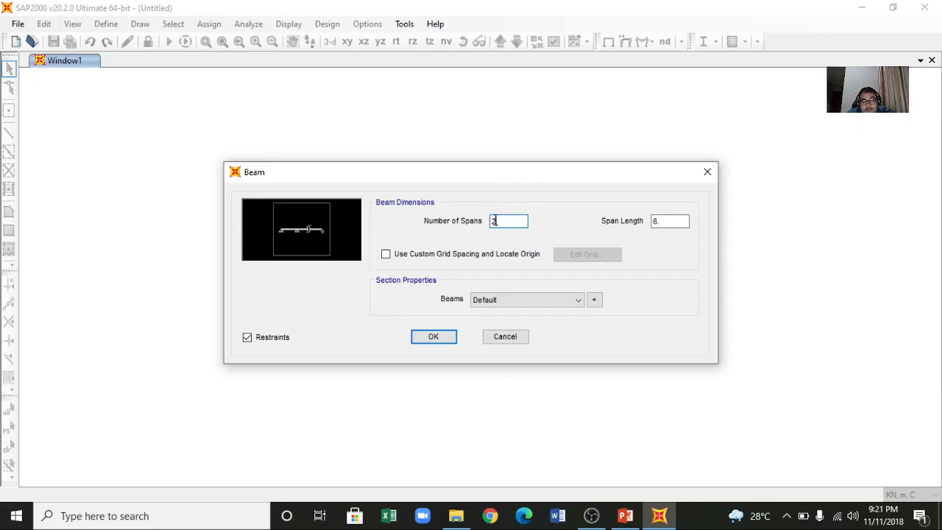
Step: Enable custom grid spacing for the beam and check the span lengths on the problem slide in PowerPoint
left_click(663, 221)
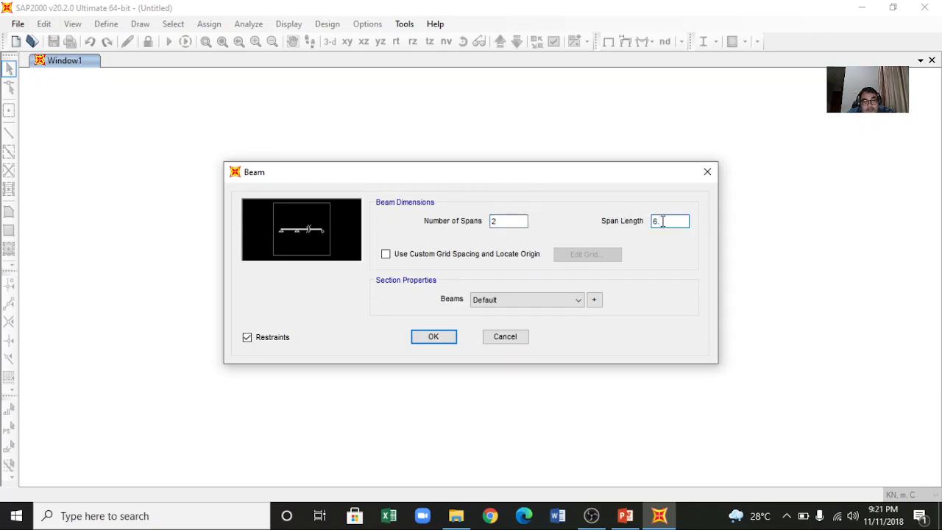
left_click(410, 254)
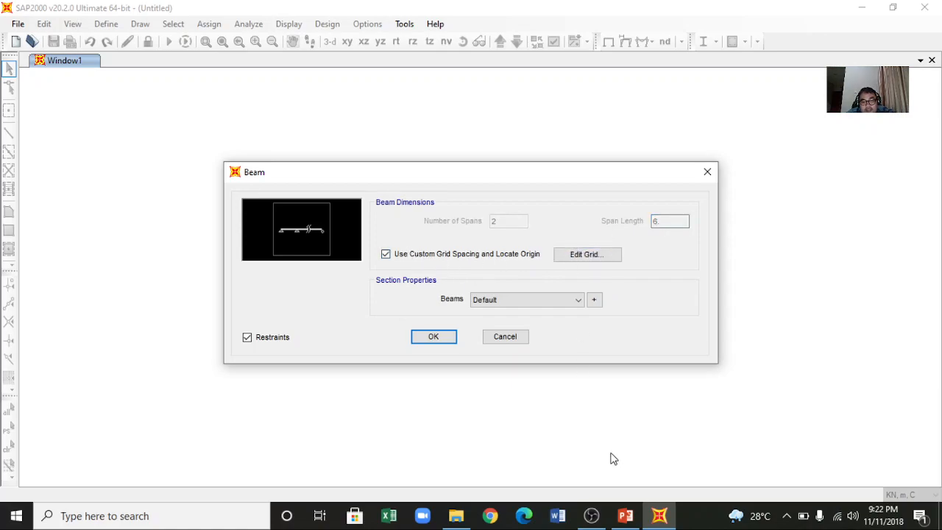
left_click(625, 516)
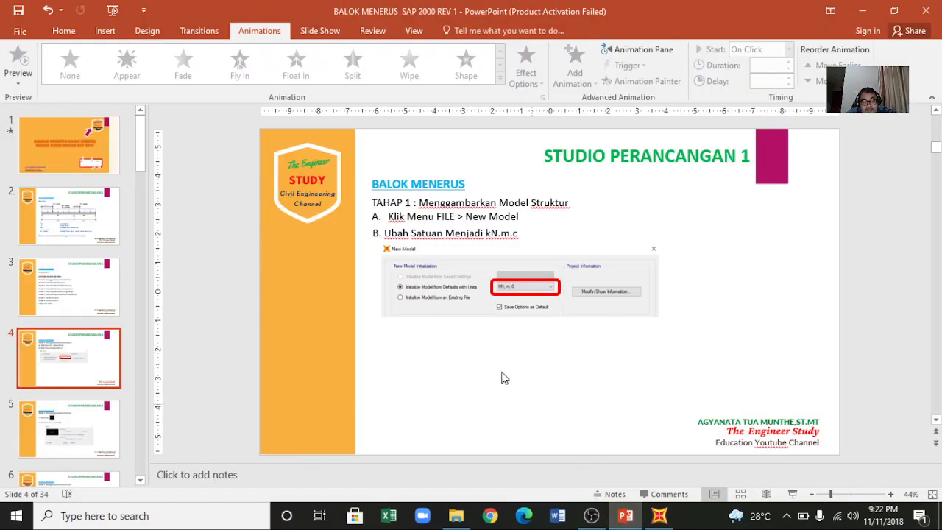
left_click(60, 230)
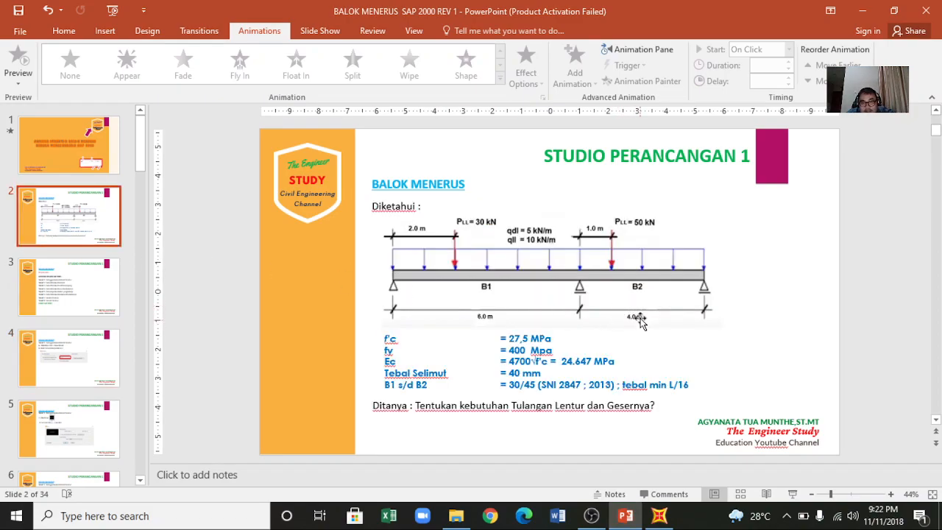
left_click(70, 353)
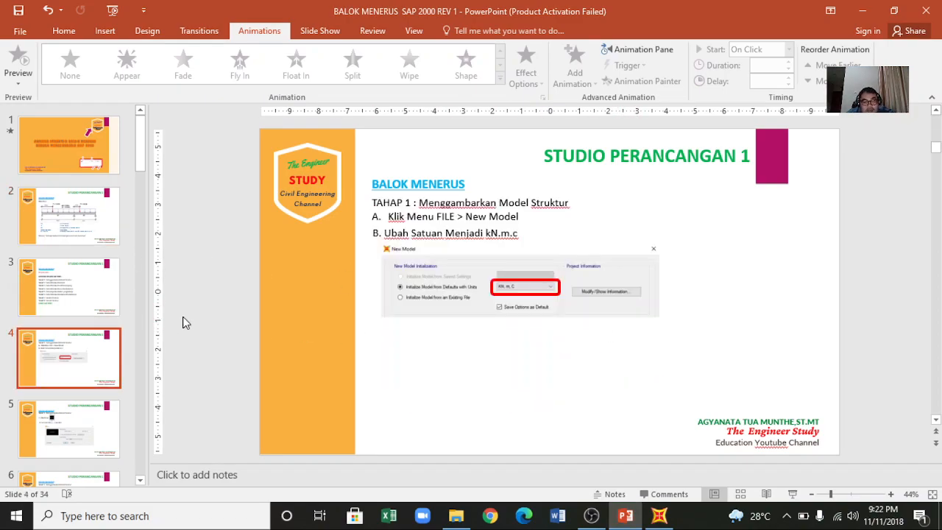
left_click(27, 405)
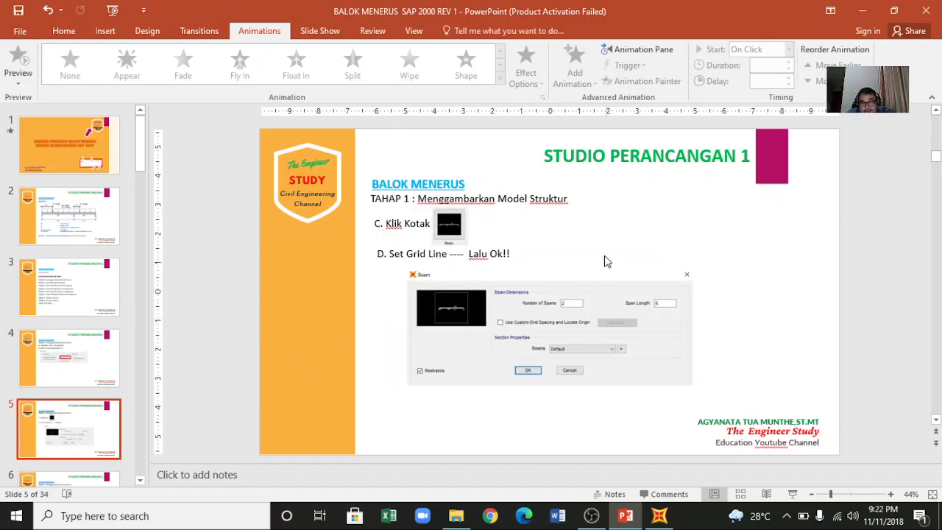
left_click(659, 515)
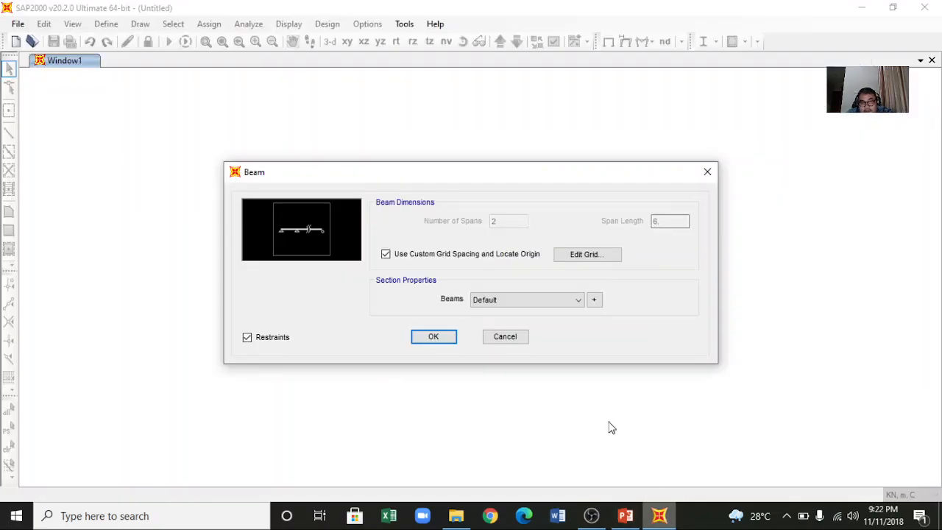
Step: In SAP2000, set the X ordinate of grid line C to 4 m and create the beam model
left_click(569, 257)
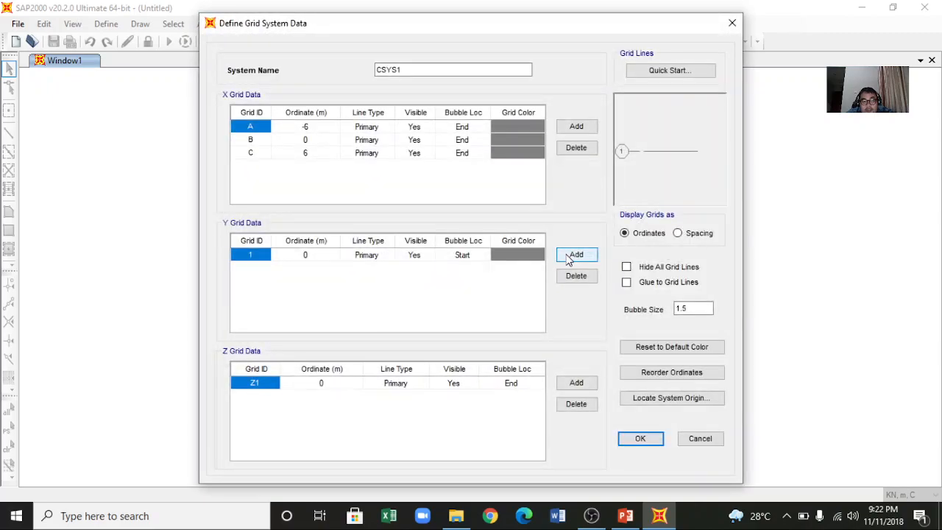
left_click(309, 155)
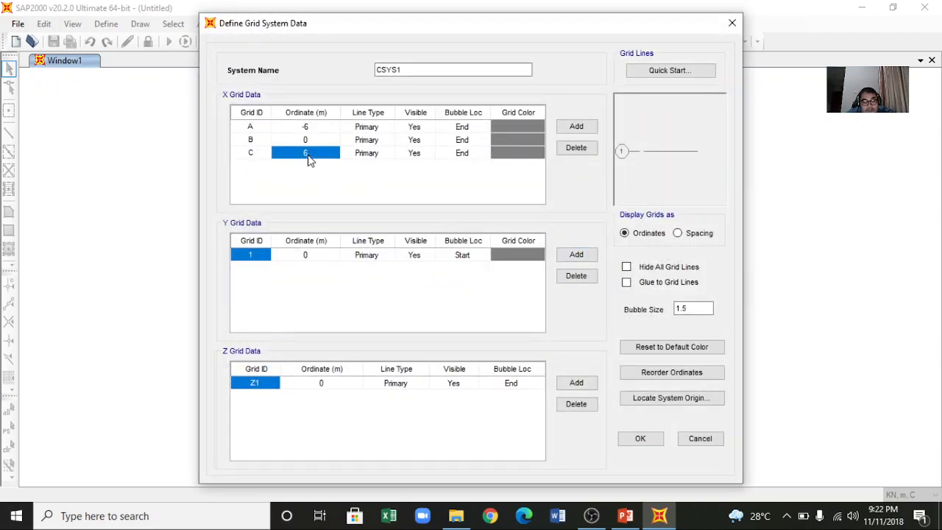
type("4")
left_click(371, 154)
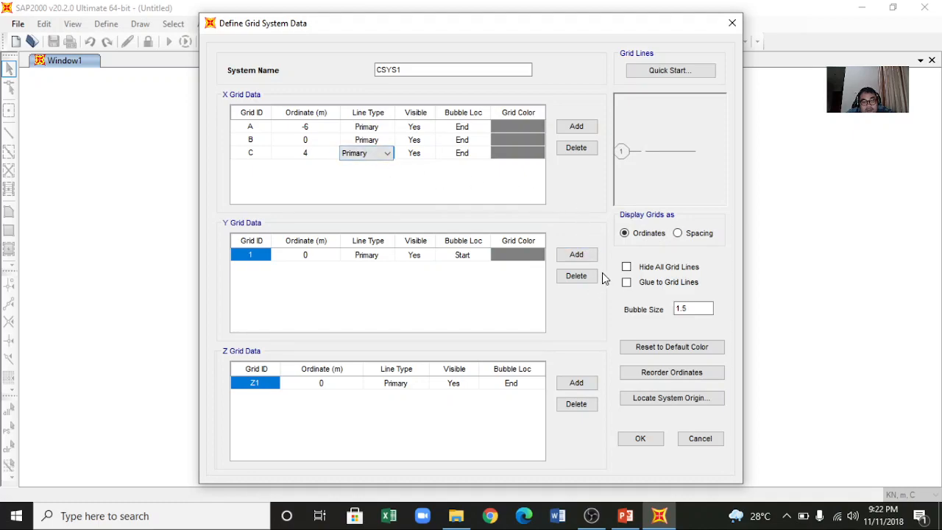
left_click(645, 439)
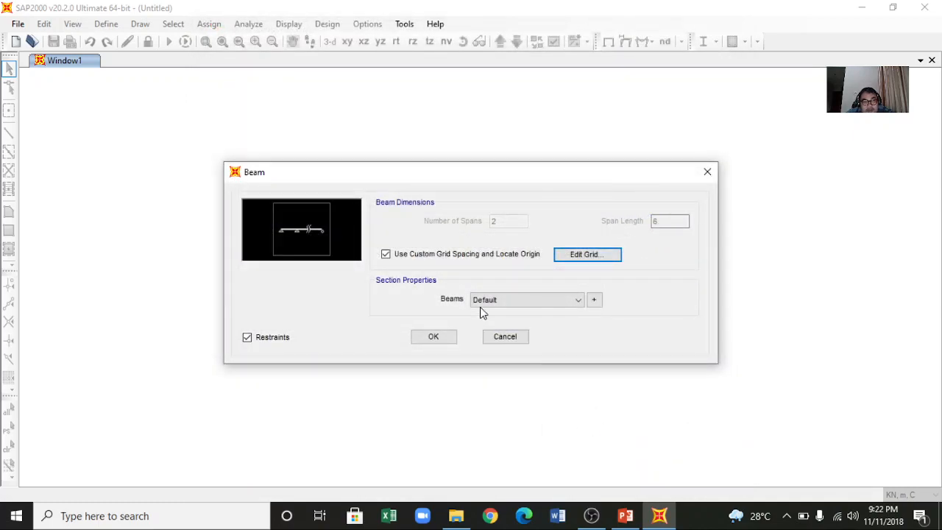
left_click(446, 336)
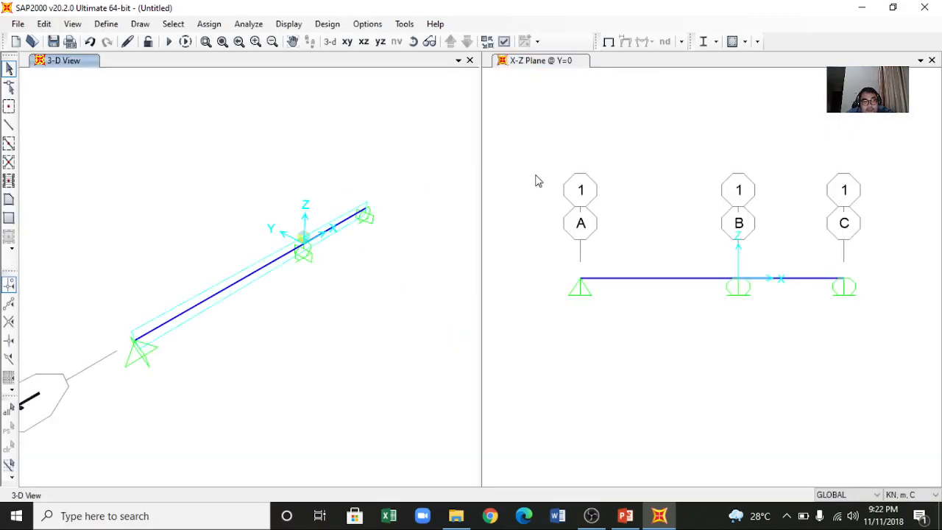
Step: Show the 3-D view in the X-Z plane window and the X-Z plane view in the former 3-D window
left_click(604, 157)
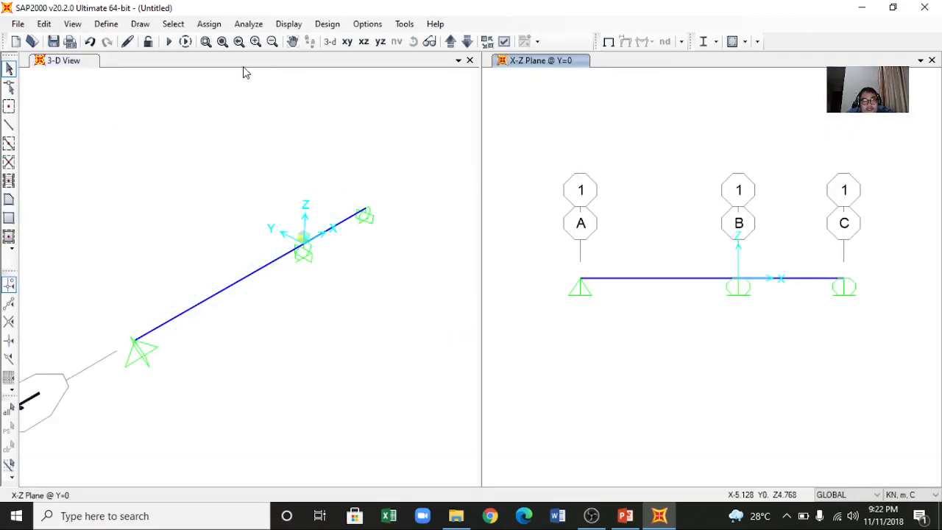
left_click(328, 43)
left_click(300, 170)
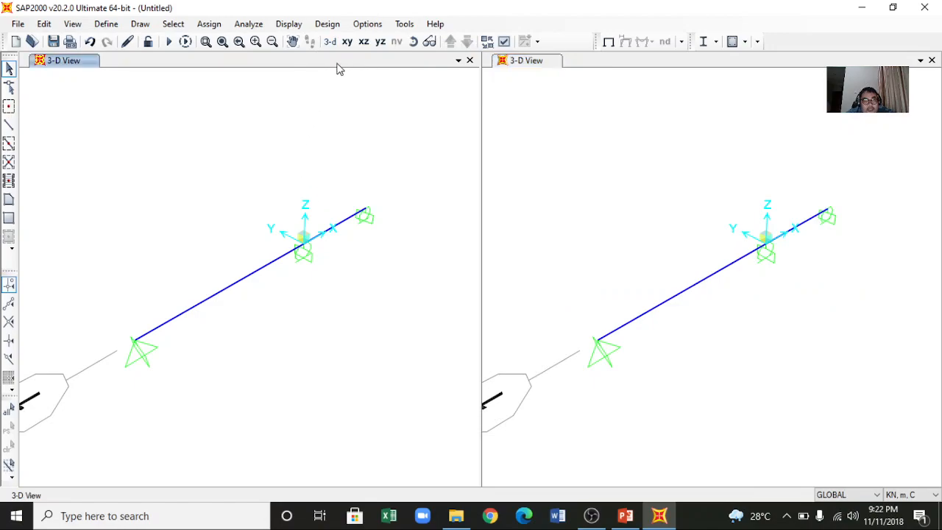
left_click(364, 42)
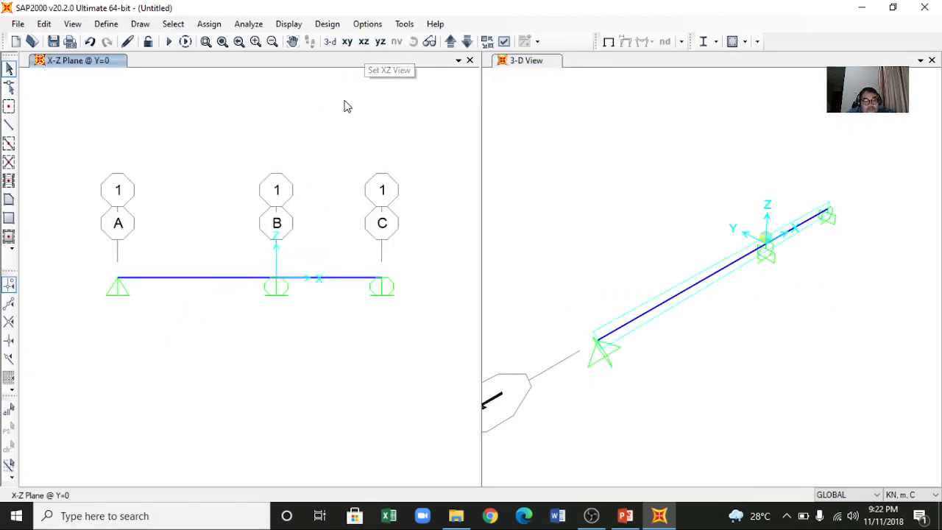
Step: Review the grid line ordinates of the GLOBAL grid system
right_click(116, 257)
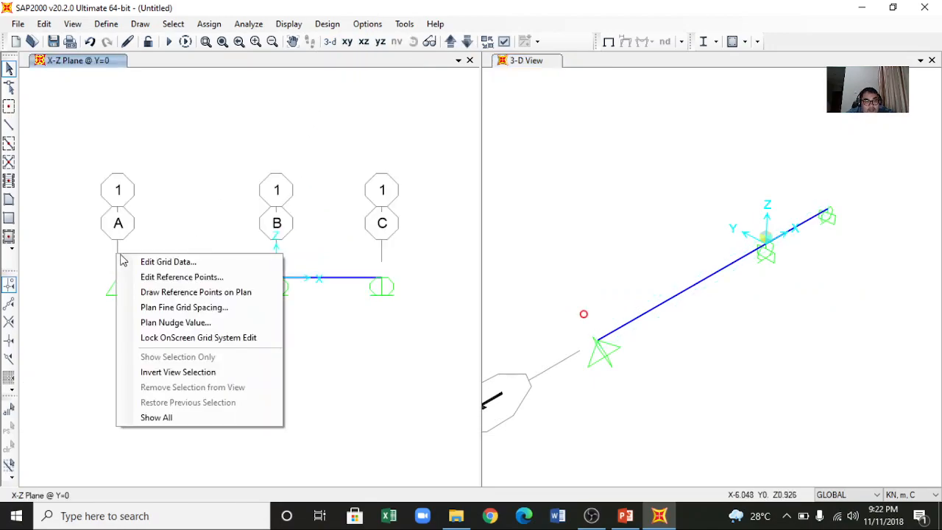
left_click(124, 261)
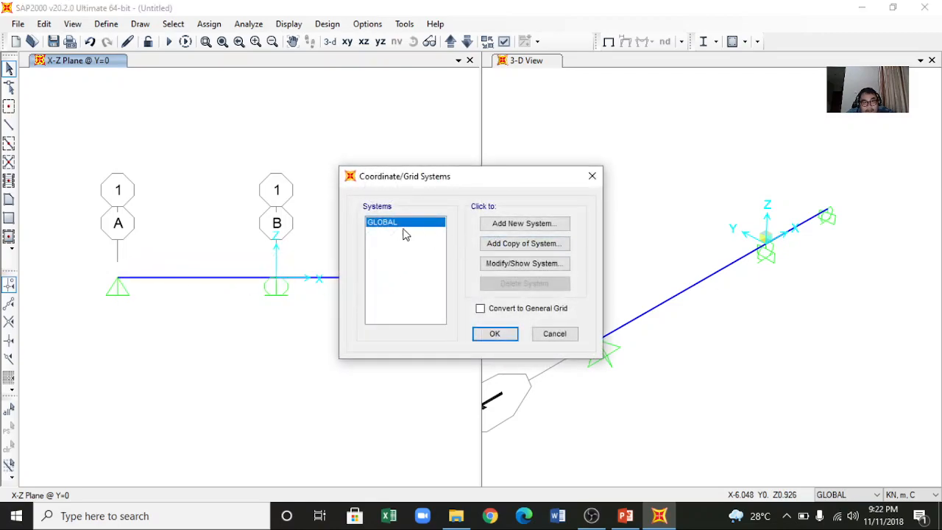
left_click(552, 335)
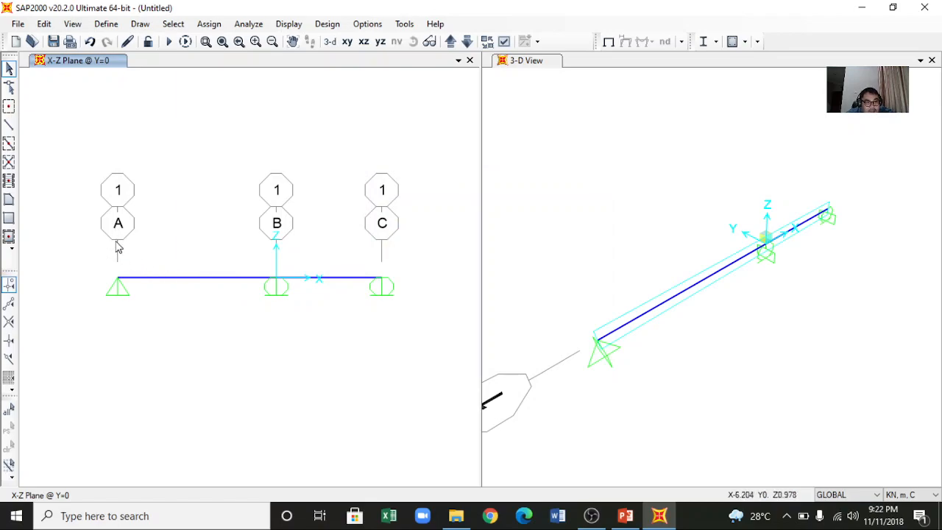
right_click(117, 254)
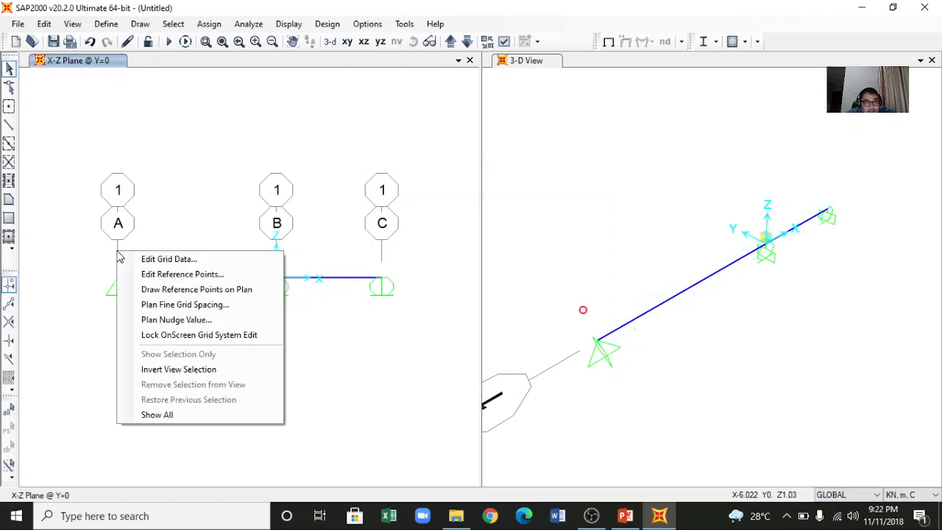
left_click(147, 259)
left_click(516, 267)
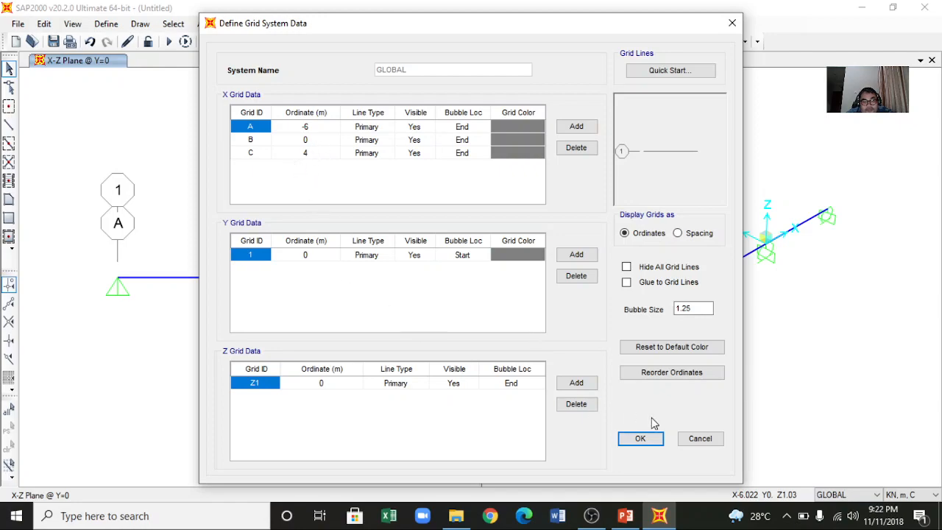
left_click(639, 438)
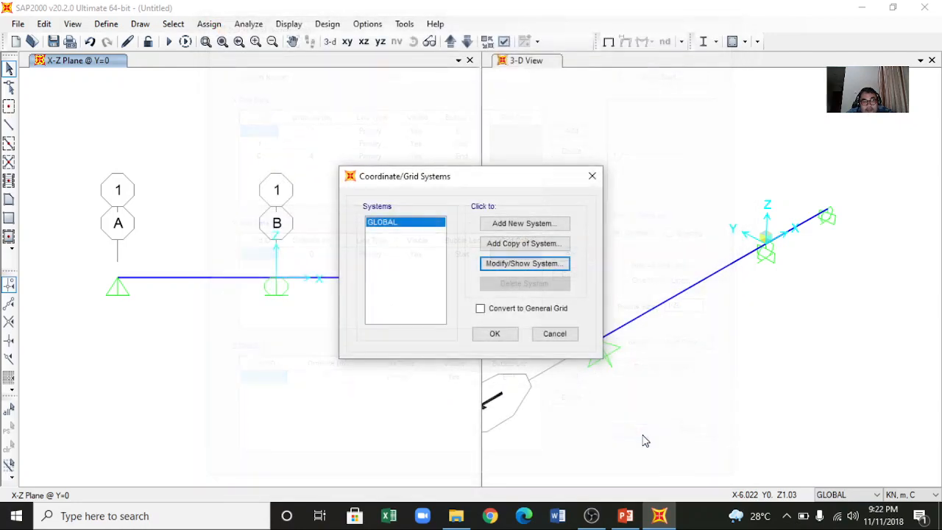
left_click(492, 332)
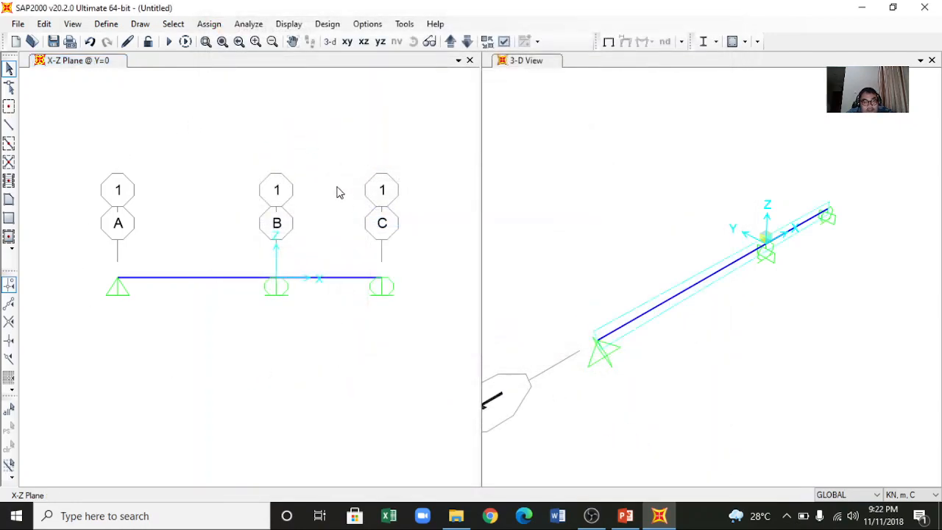
Step: Review the grid line and joint restraint slides in PowerPoint and compare them with the beam's supports in SAP2000
left_click(624, 516)
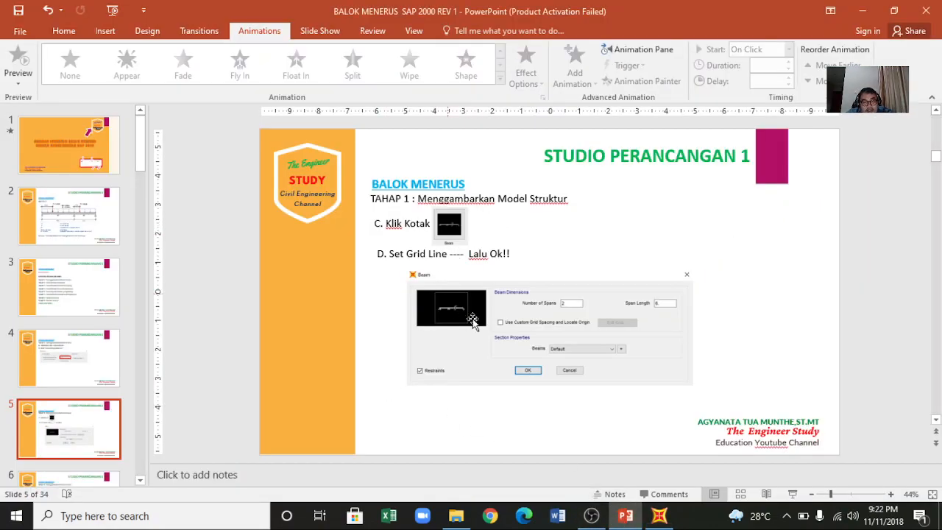
scroll(64, 442, "down", 2)
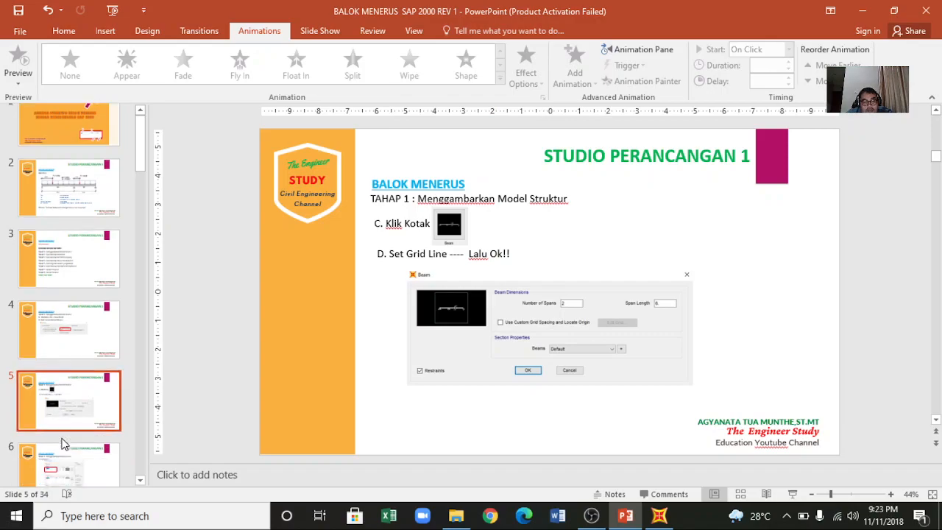
left_click(68, 415)
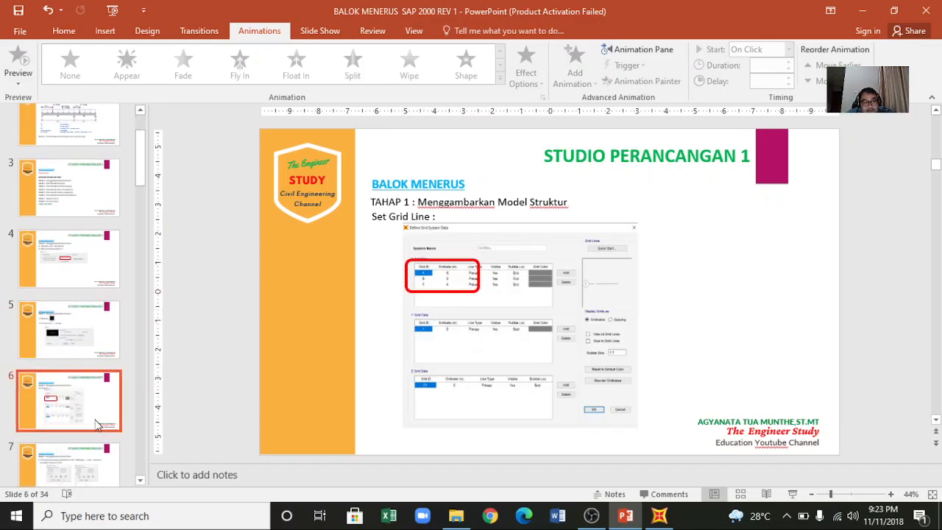
scroll(85, 408, "down", 2)
left_click(80, 403)
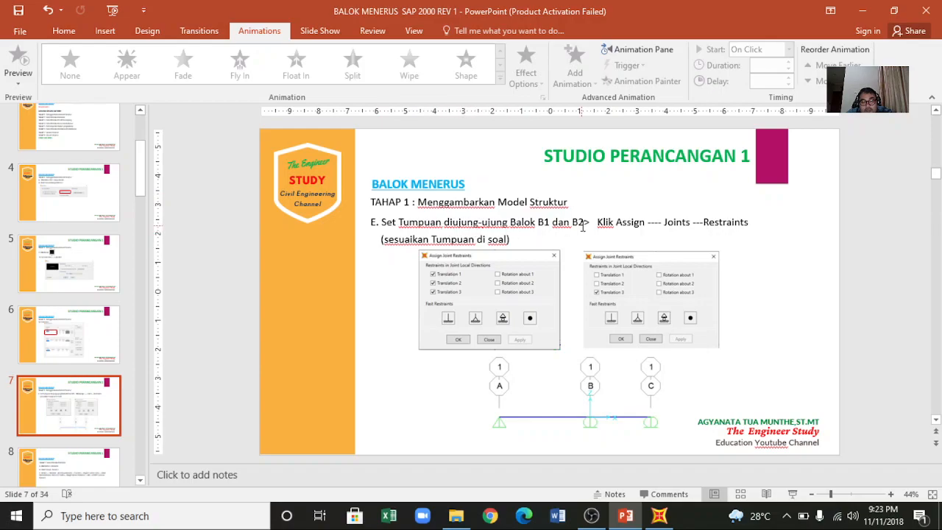
left_click(660, 516)
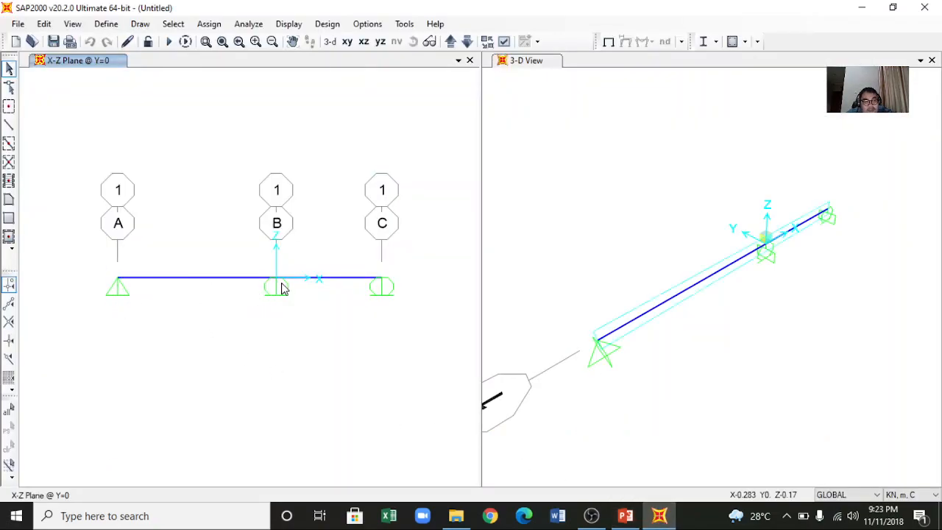
Step: Switch to PowerPoint, check the supports in the problem and joint restraint slides, and read the material definition slide
left_click(625, 516)
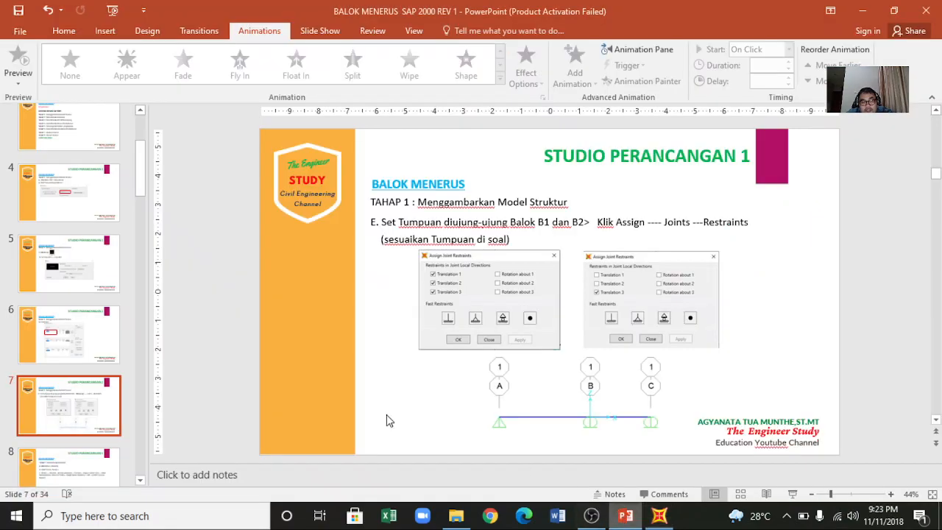
scroll(74, 177, "up", 5)
left_click(74, 162)
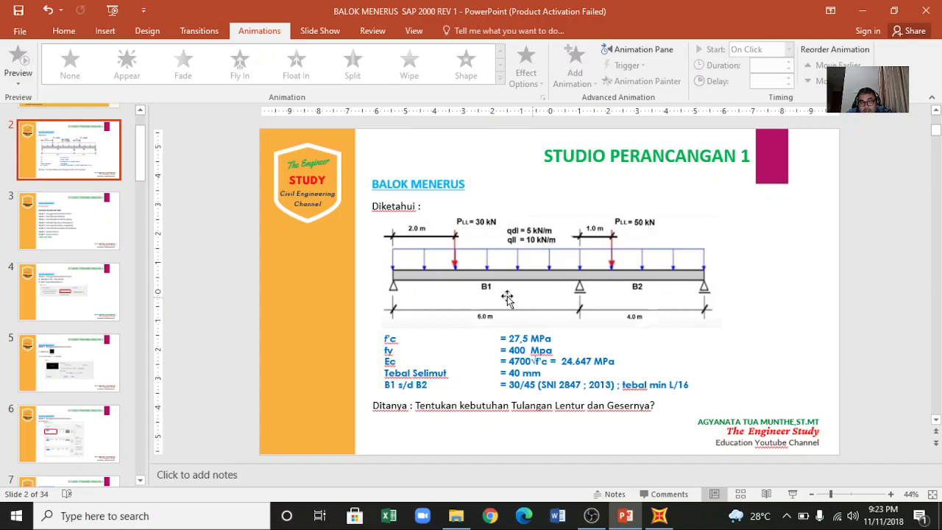
scroll(79, 379, "down", 3)
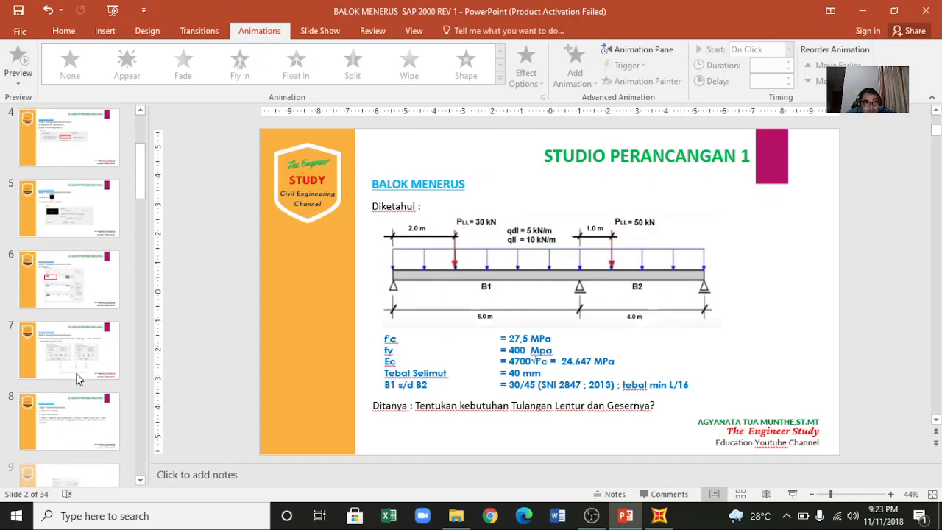
left_click(70, 338)
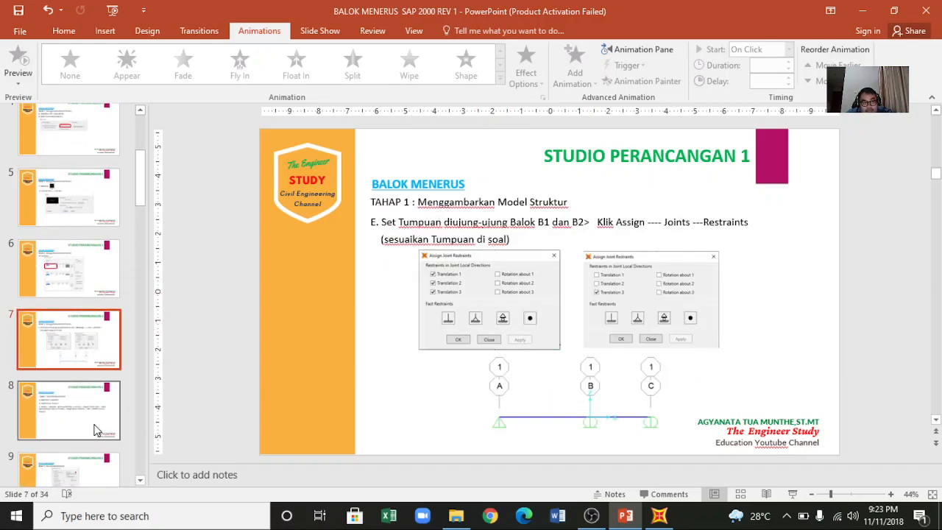
scroll(88, 390, "down", 1)
left_click(76, 346)
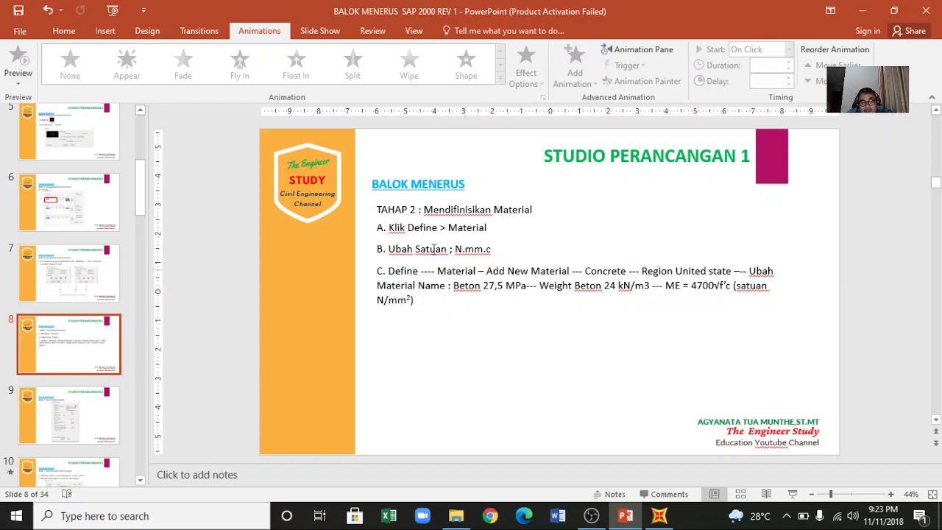
Step: Switch to SAP2000 and check the list of defined materials, leaving it unchanged
left_click(659, 516)
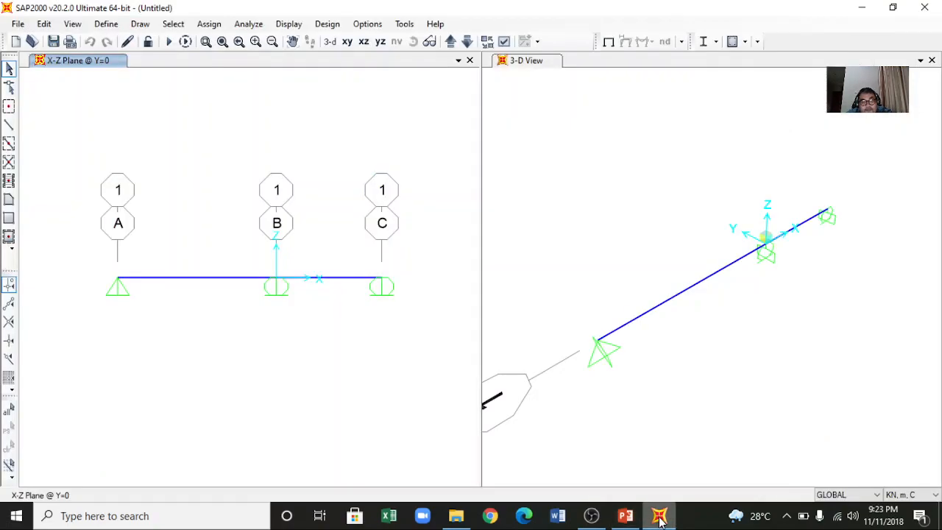
left_click(108, 24)
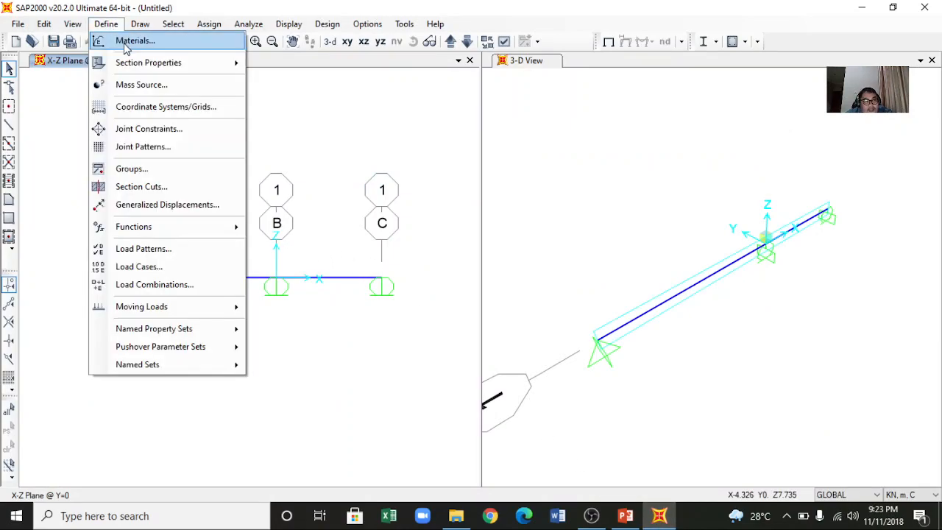
left_click(125, 45)
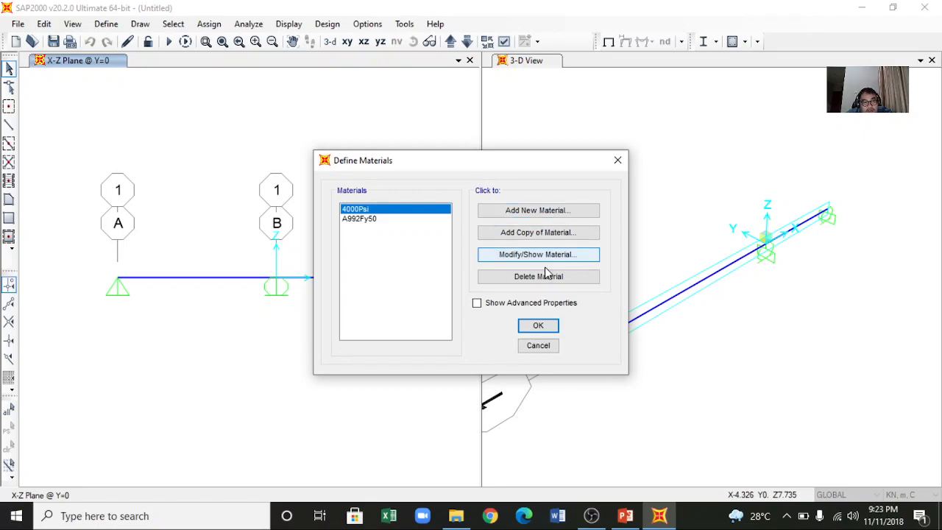
left_click(534, 344)
Step: Add a new concrete material for the United States region with grade f'c 4000 psi
left_click(96, 24)
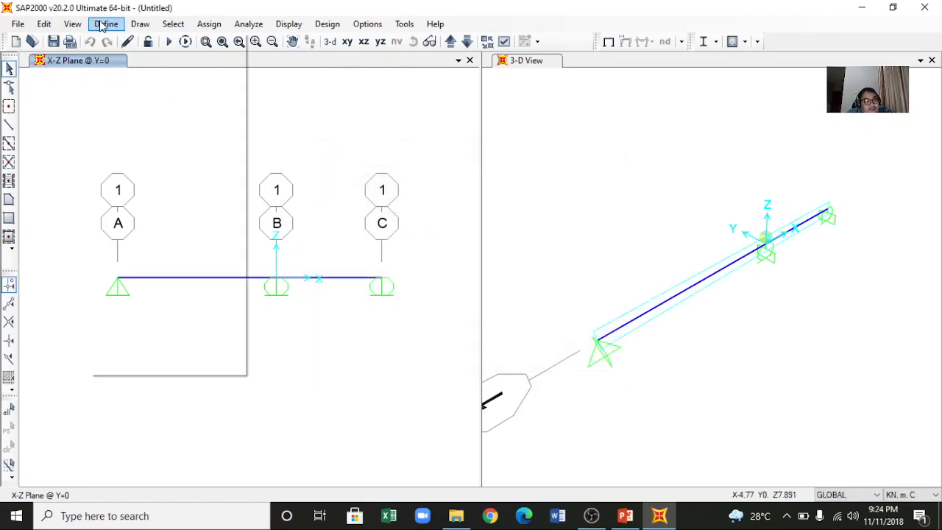
left_click(108, 41)
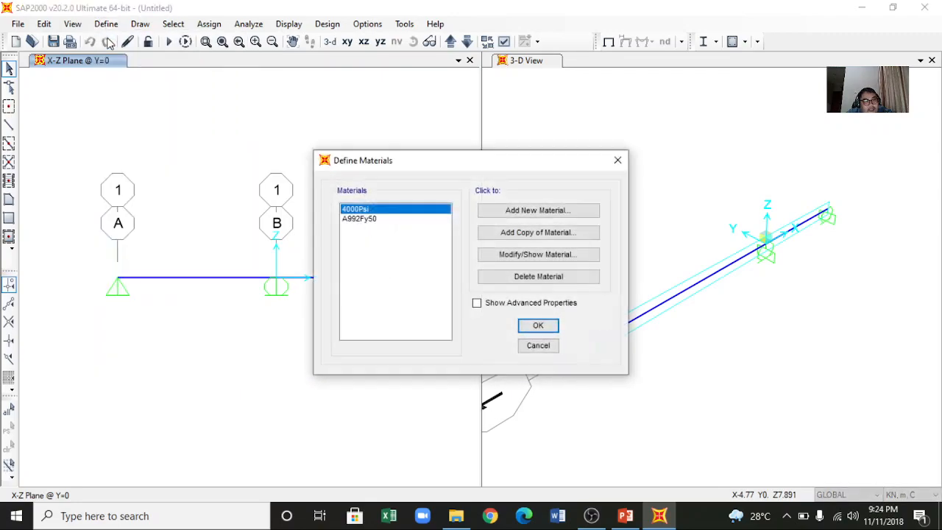
left_click(494, 210)
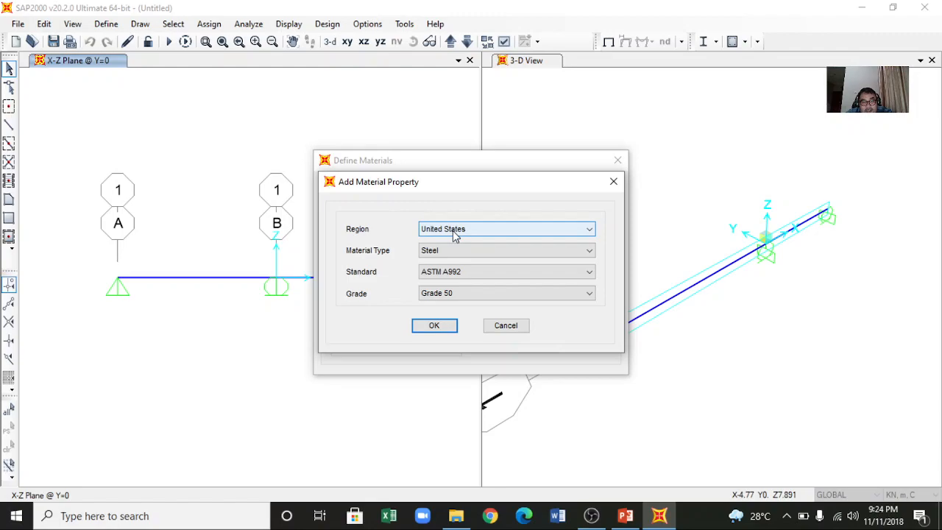
left_click(449, 250)
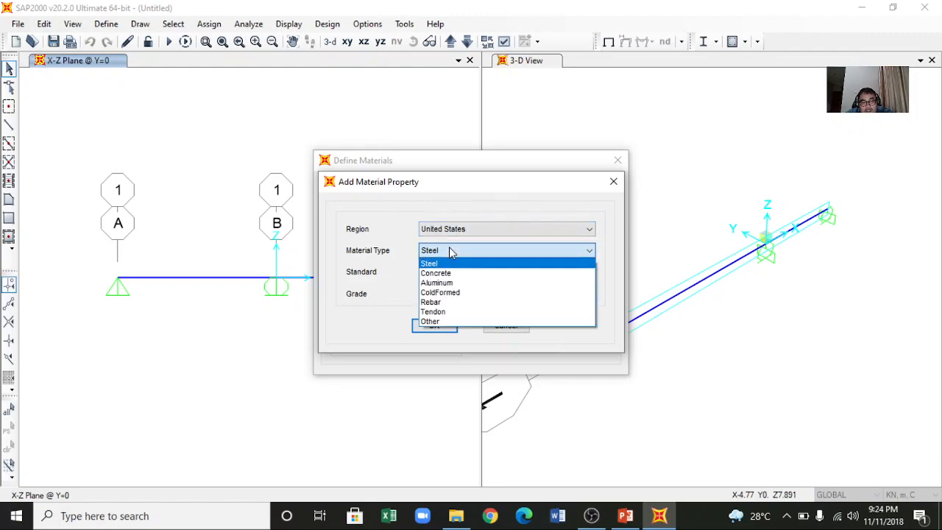
left_click(449, 272)
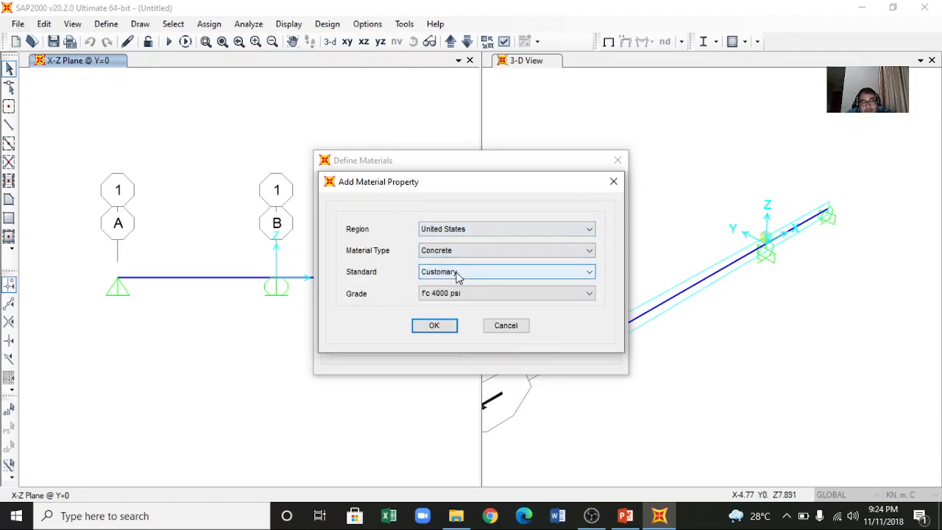
left_click(456, 272)
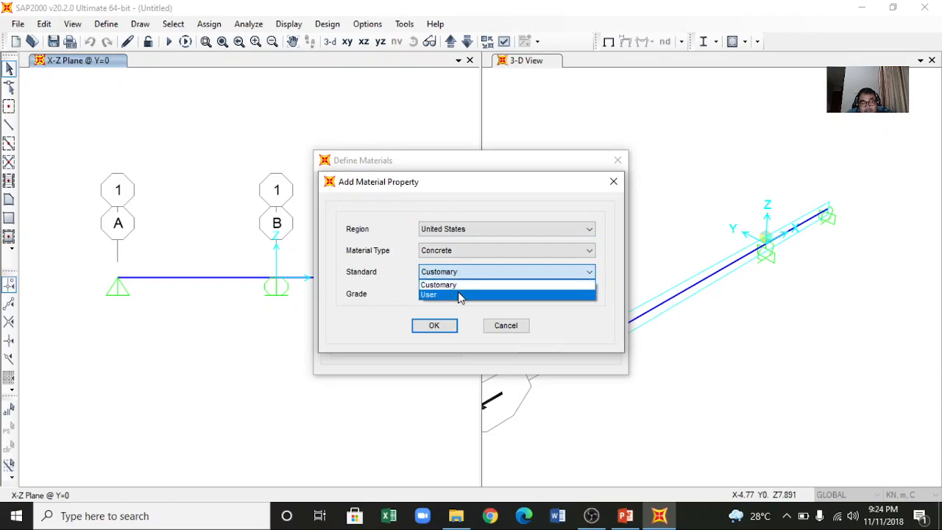
left_click(457, 293)
left_click(434, 325)
Step: Name the new material BETON 27.5 MPa and set its weight per unit volume to 24 in KN, m, C units
left_click(522, 85)
left_click_drag(523, 84, 460, 92)
key("BackSpace")
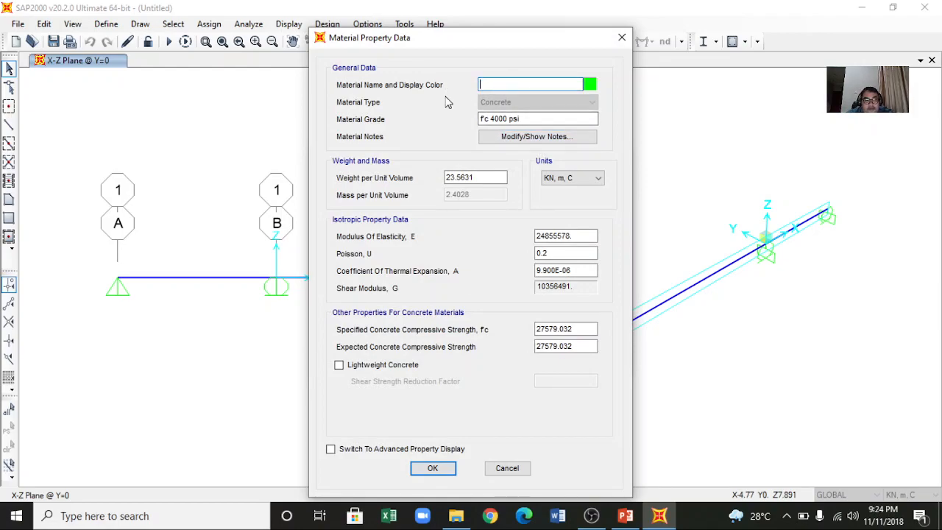
type("BETON 27")
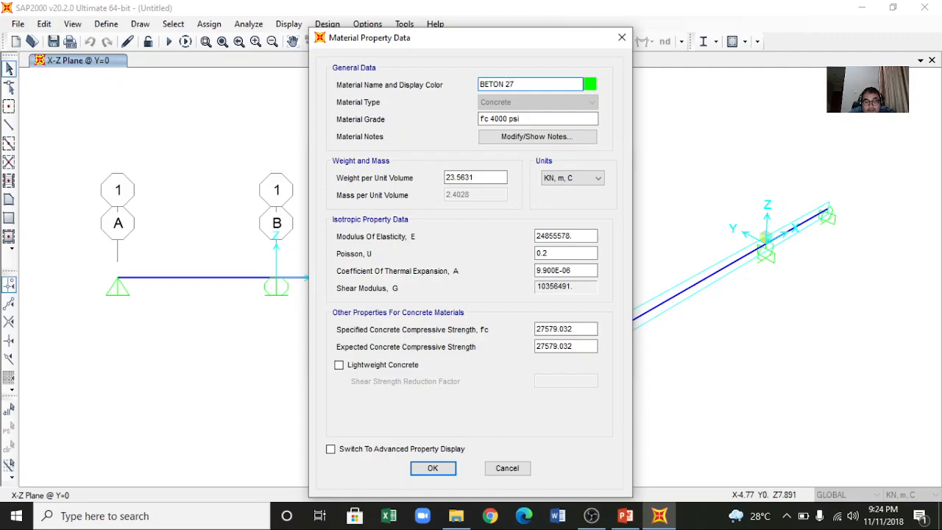
type(",5")
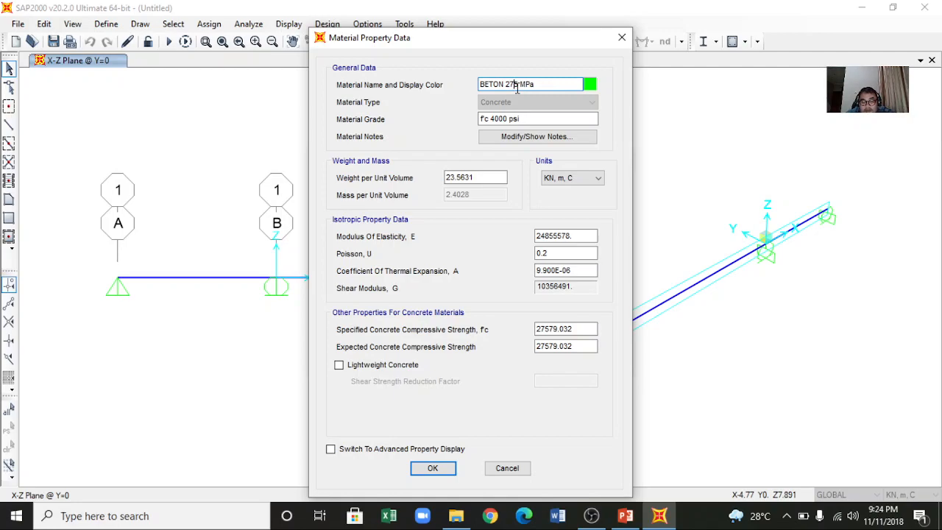
double_click(479, 175)
type("24")
left_click(564, 234)
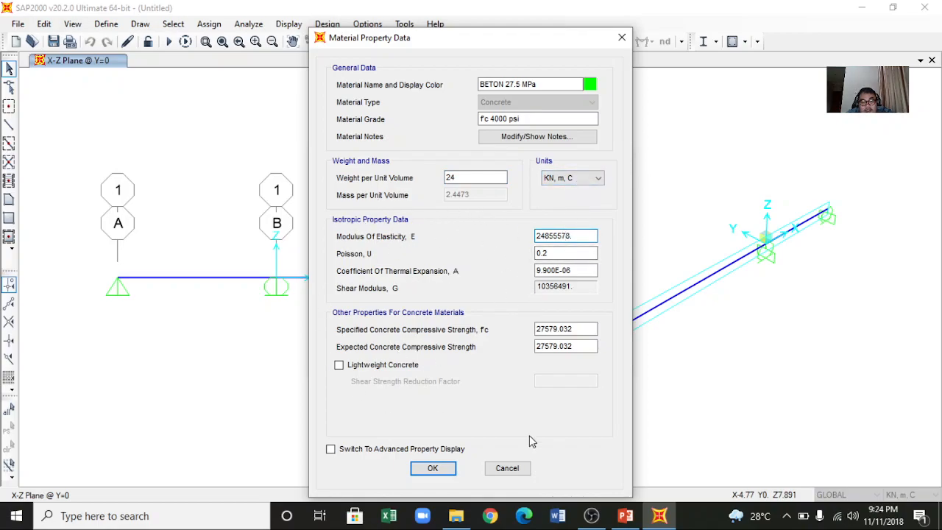
Step: Check the elastic modulus formula on the material definition slide in PowerPoint and return to SAP2000
left_click(618, 514)
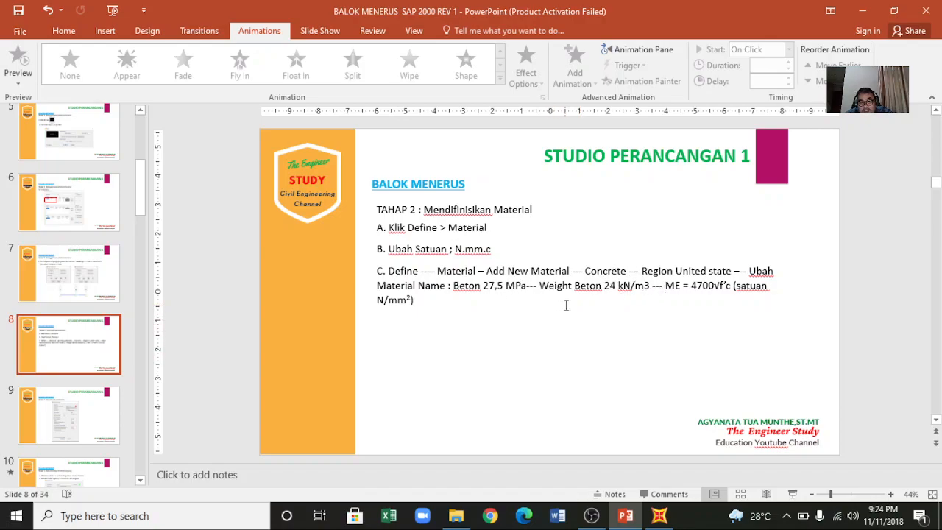
left_click(625, 516)
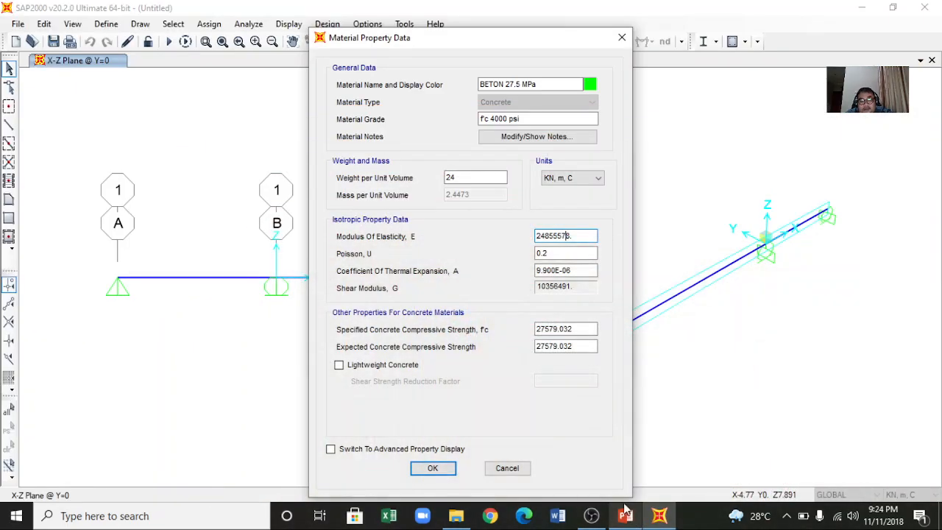
left_click(625, 516)
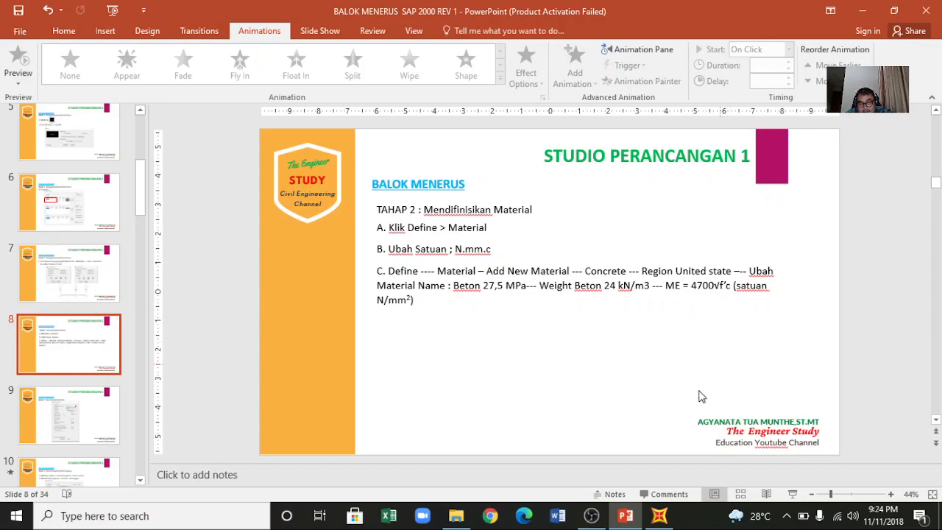
left_click(659, 516)
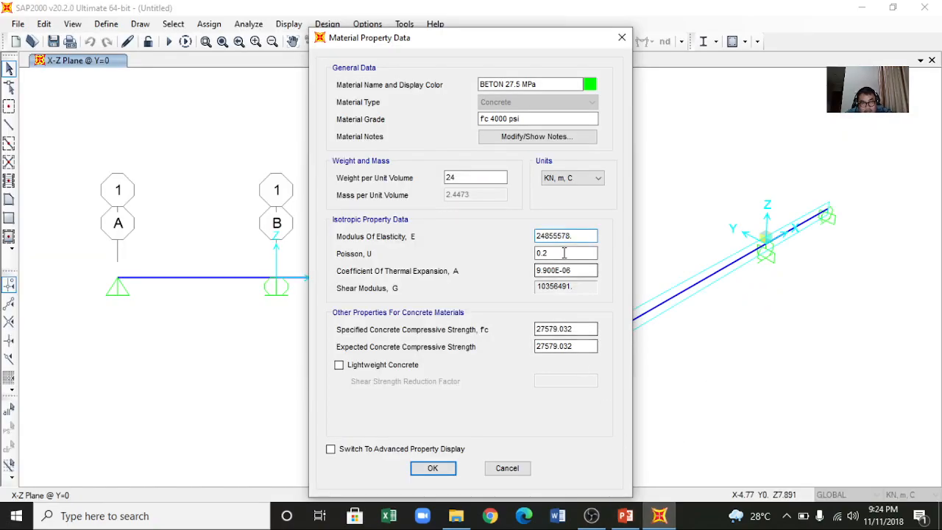
Step: Change the material's units to N, mm, C and set its modulus of elasticity to 4700*sqr(27.5)
left_click_drag(581, 236, 522, 244)
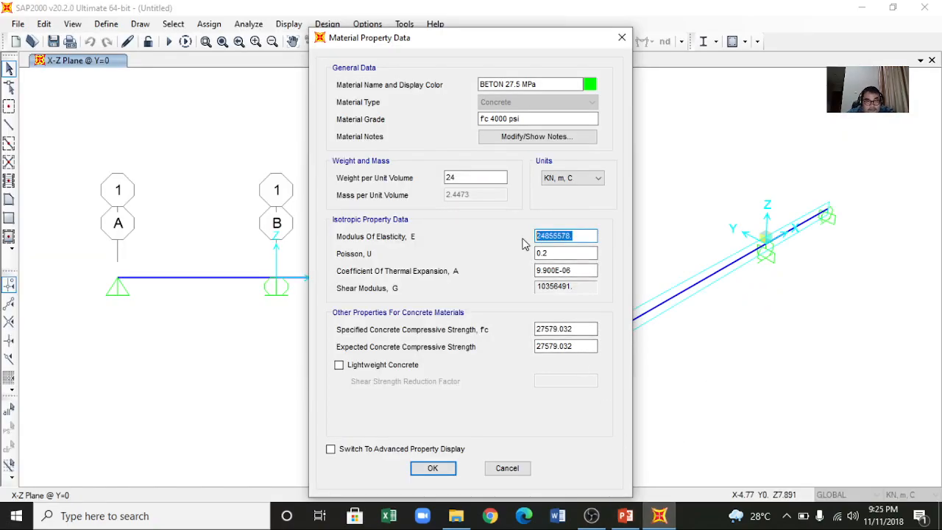
left_click(596, 179)
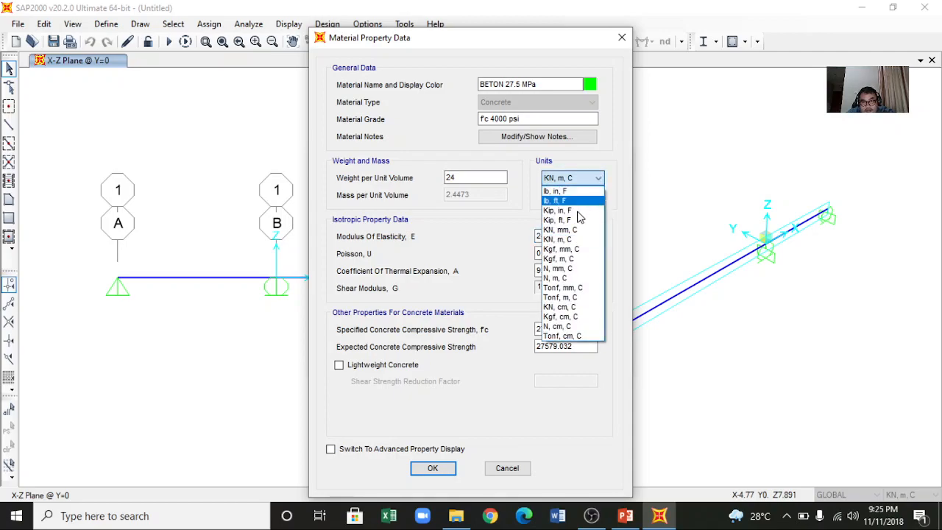
left_click(564, 268)
left_click_drag(585, 235, 504, 248)
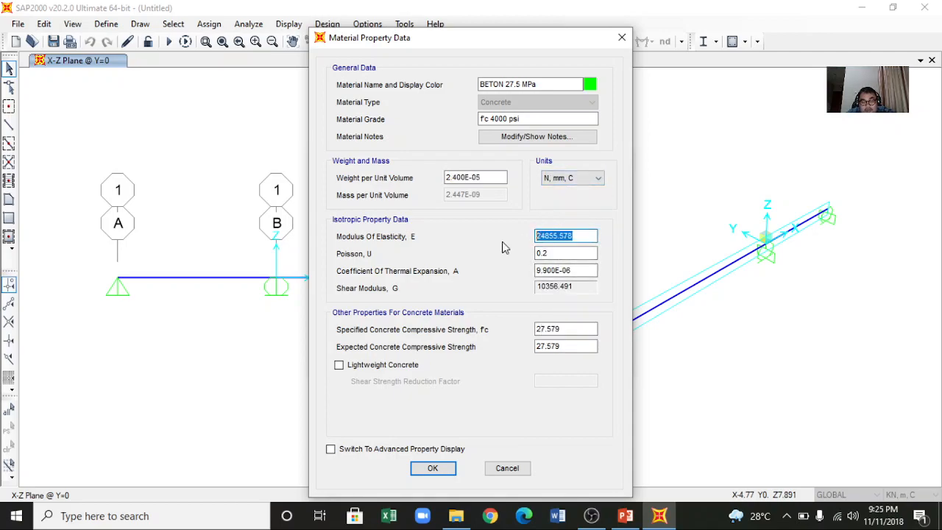
key("BackSpace")
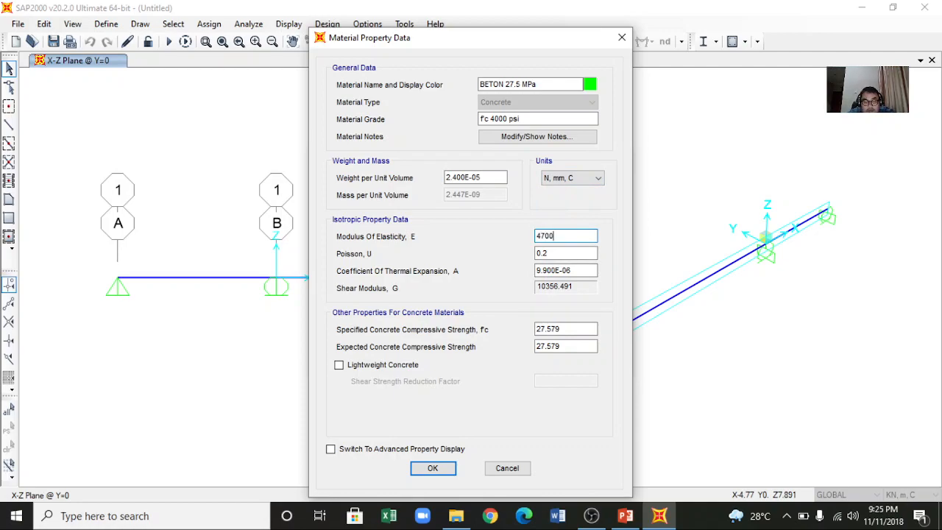
type("4700*")
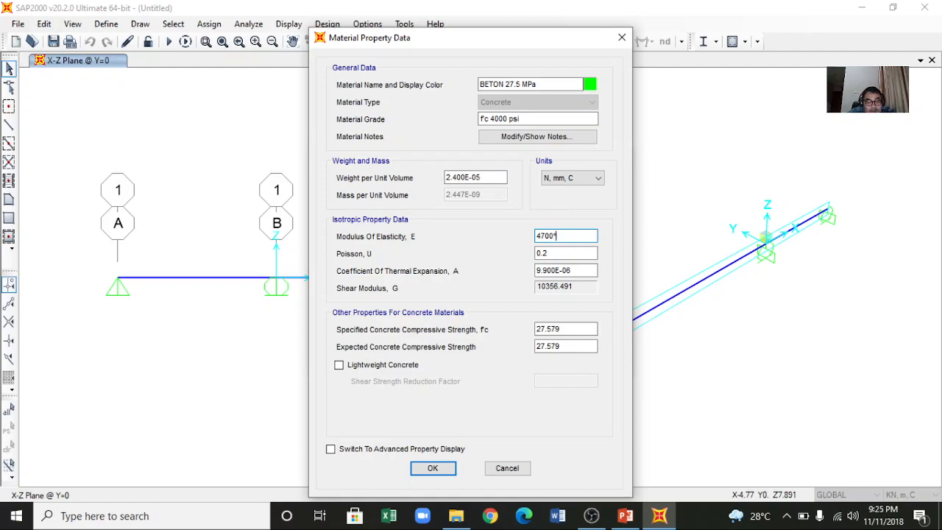
type("qr(27")
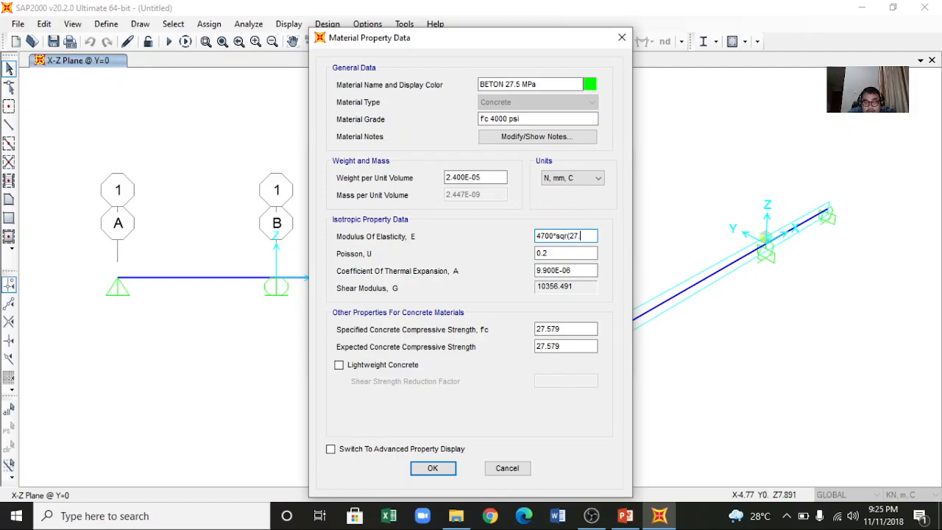
type(".5)")
key("Return")
key("Tab")
left_click(566, 253)
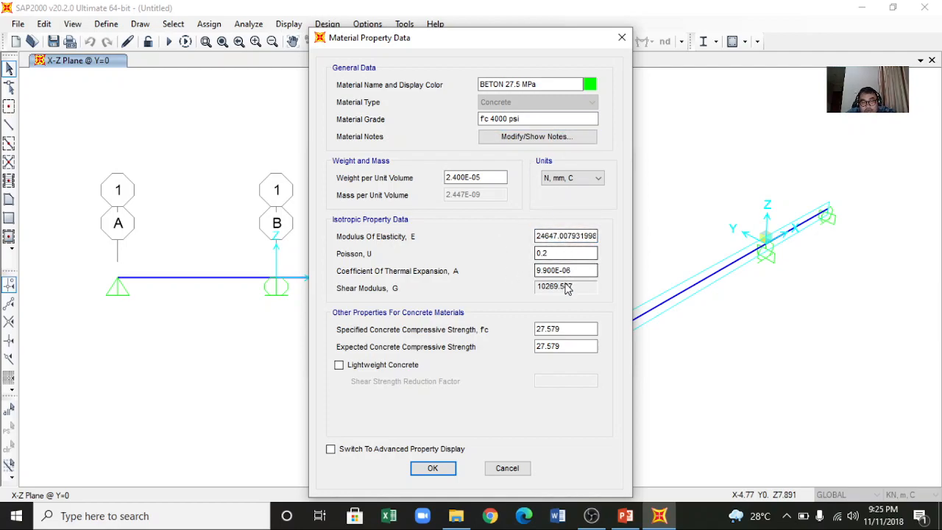
Step: Set the specified and expected concrete compressive strengths to 27.5 and accept the material definition
left_click(563, 329)
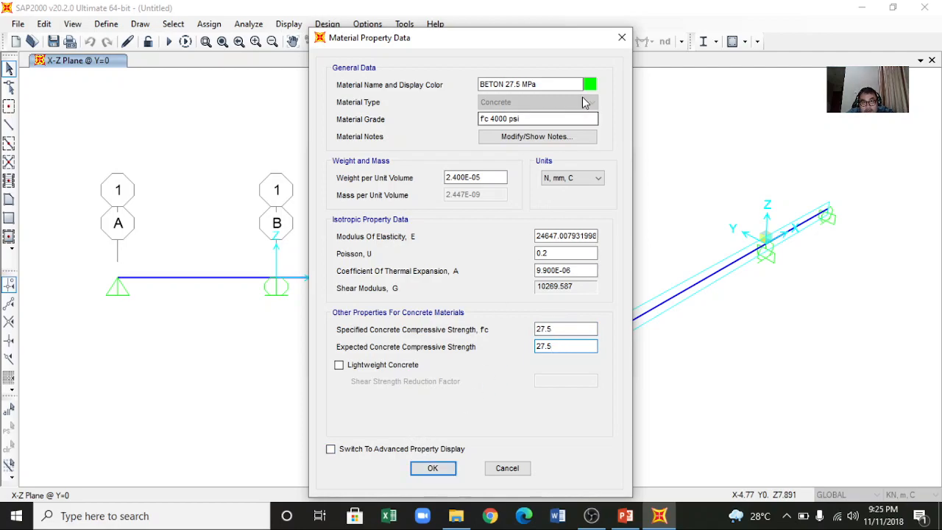
left_click(434, 472)
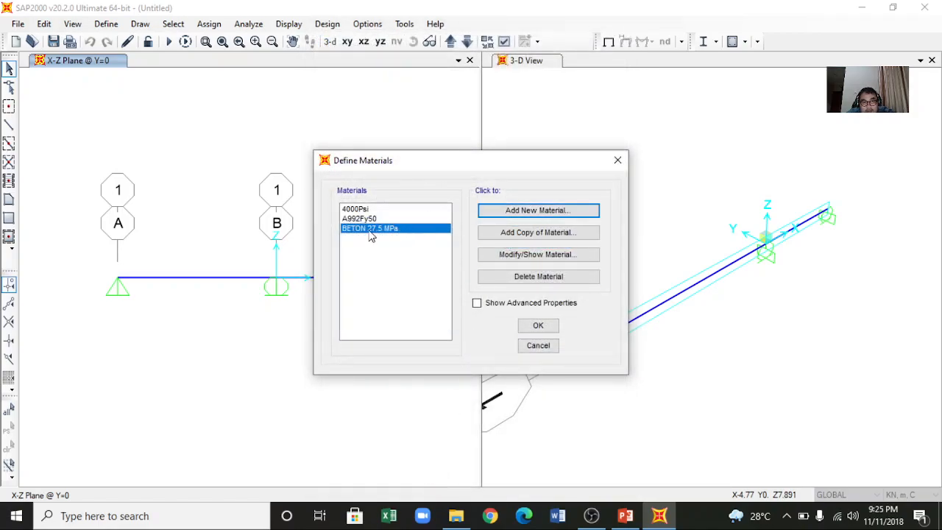
left_click(540, 326)
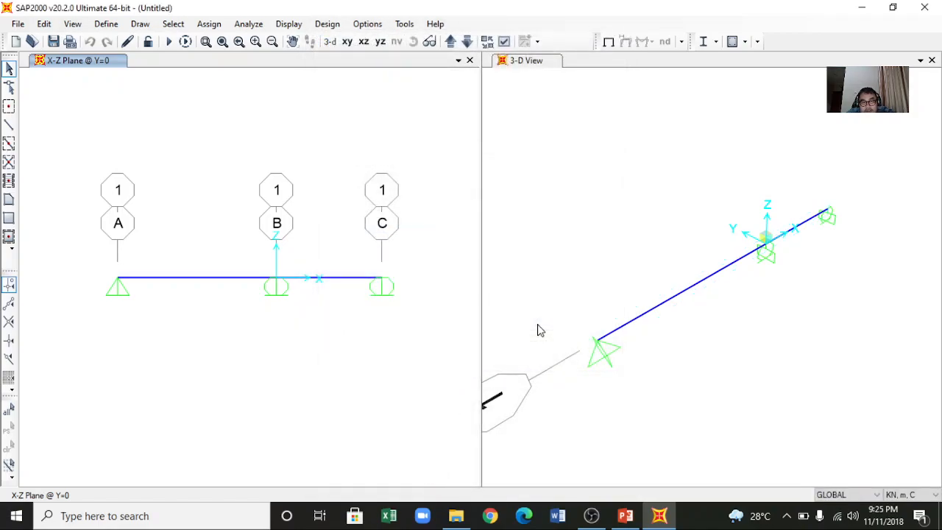
Step: Switch to PowerPoint and review the material property data slide and the cross-section definition slide
left_click(627, 518)
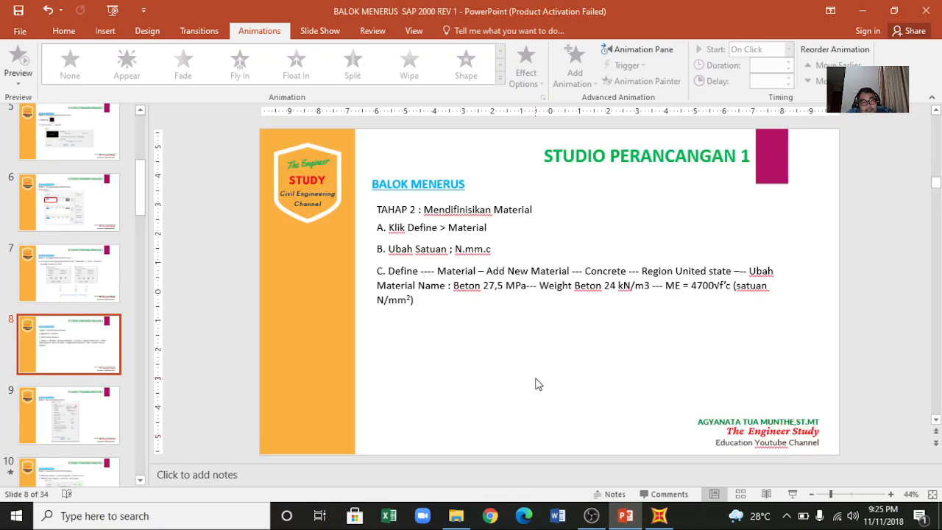
key("Down")
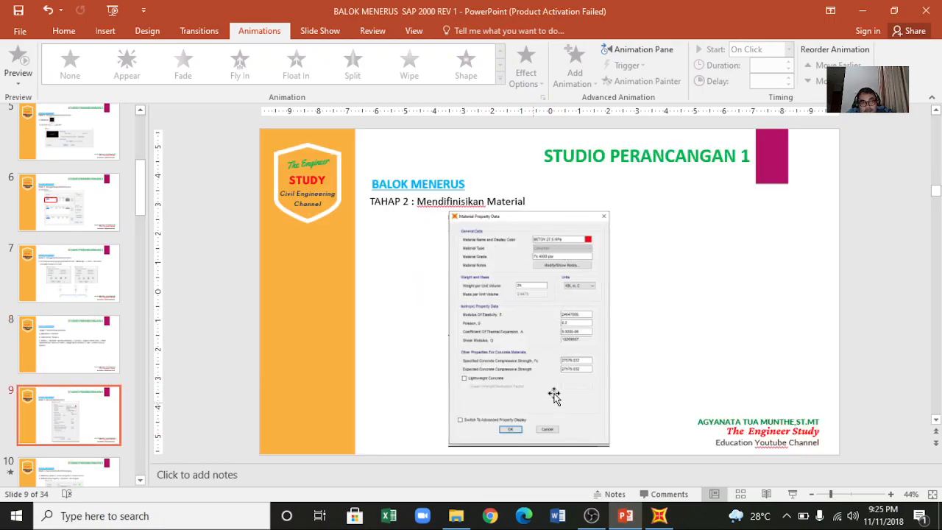
key("Down")
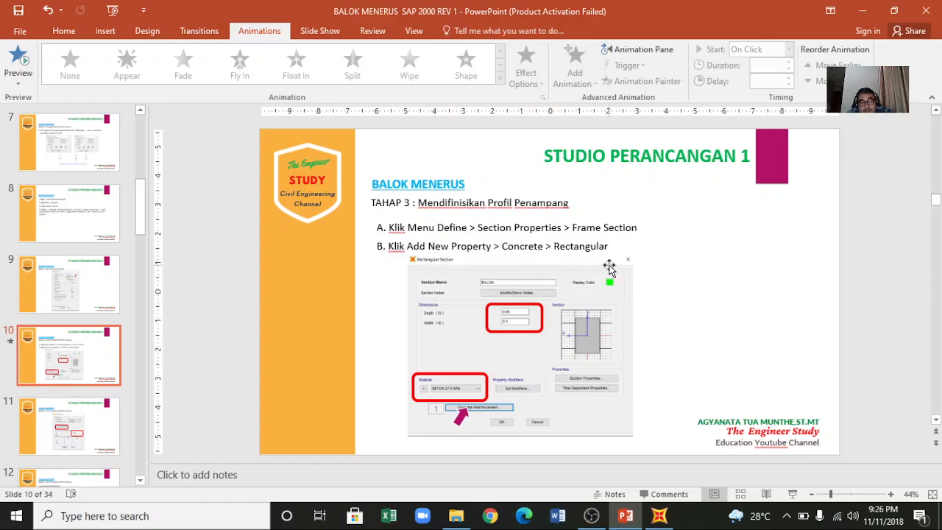
Step: Switch to SAP2000 and start a new frame section property of type Concrete with a rectangular shape
left_click(657, 518)
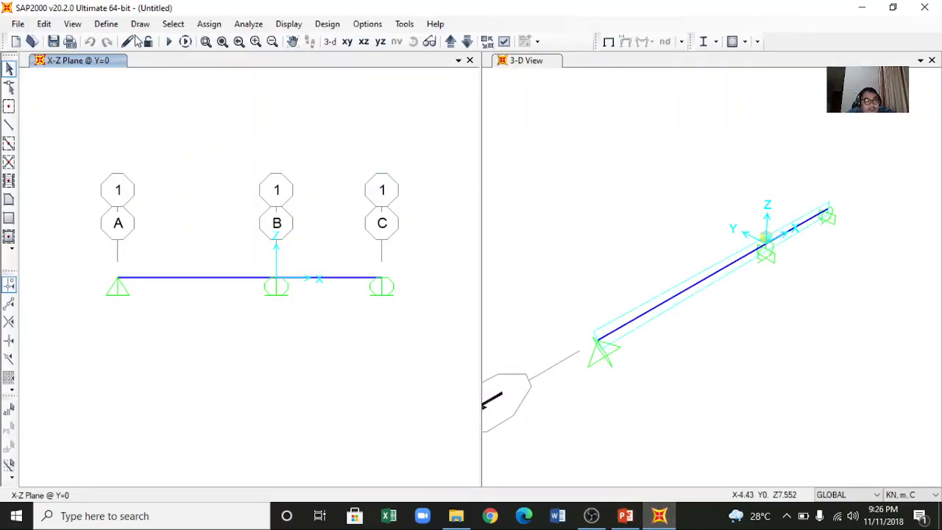
left_click(107, 25)
mouse_move(127, 61)
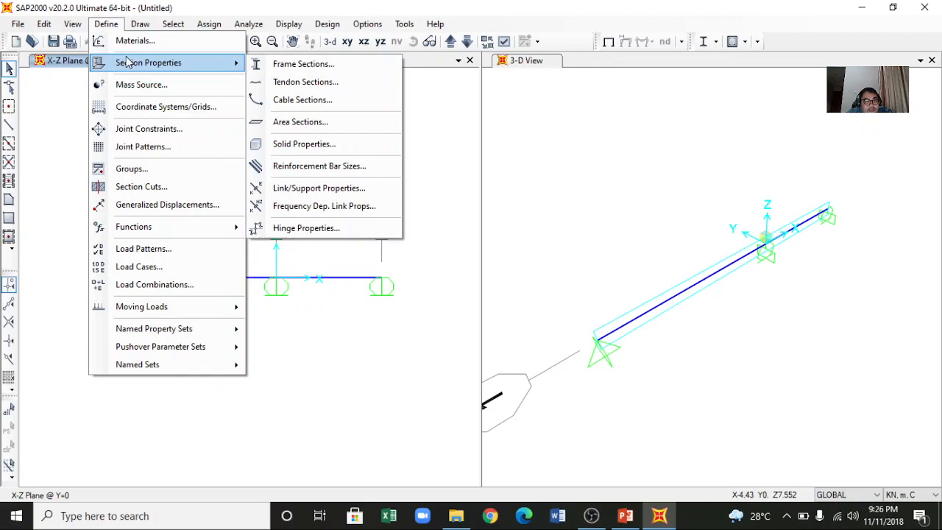
left_click(320, 65)
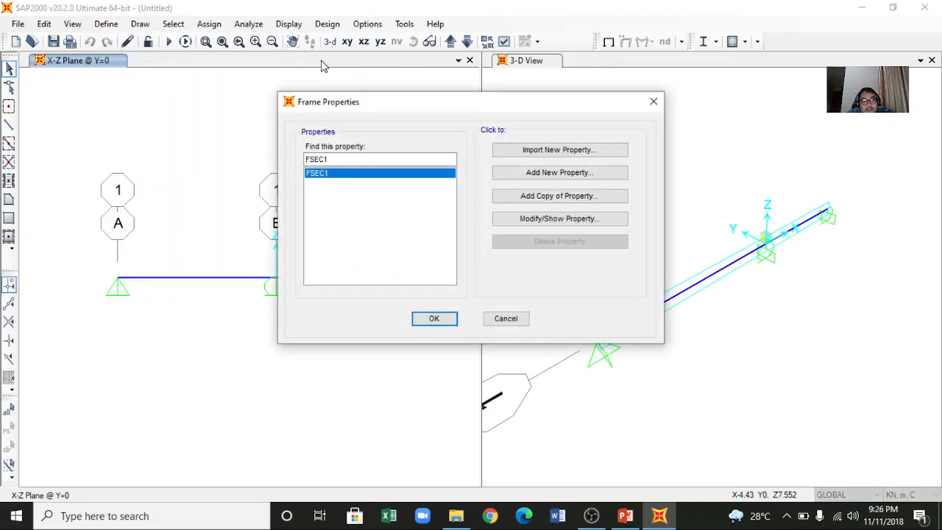
left_click(546, 176)
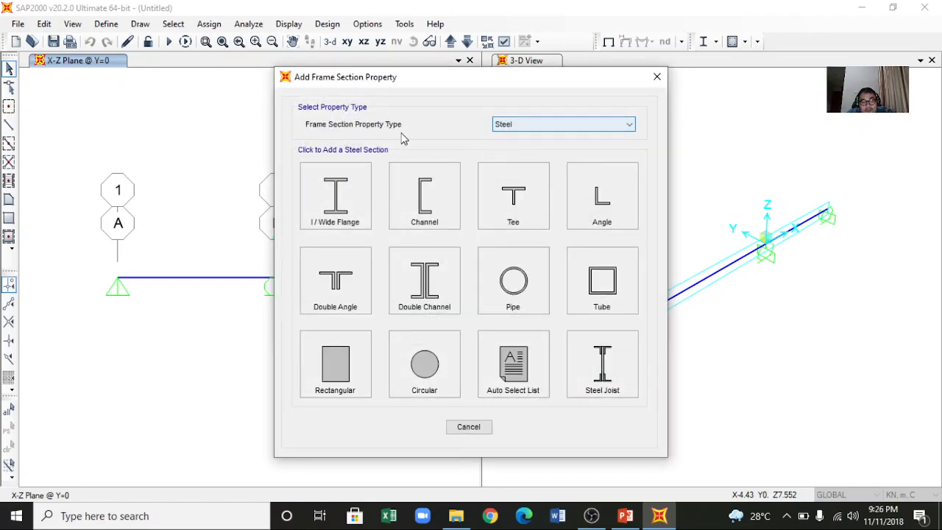
left_click(534, 124)
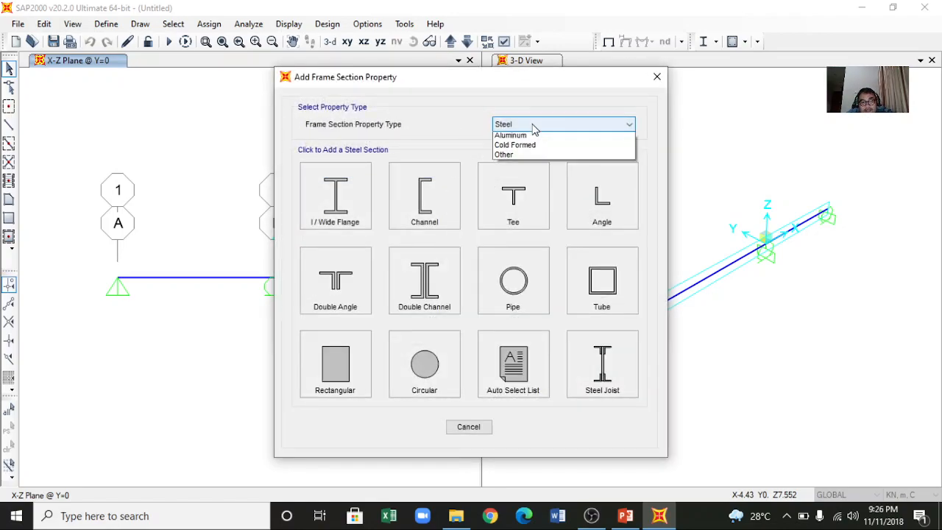
left_click(541, 157)
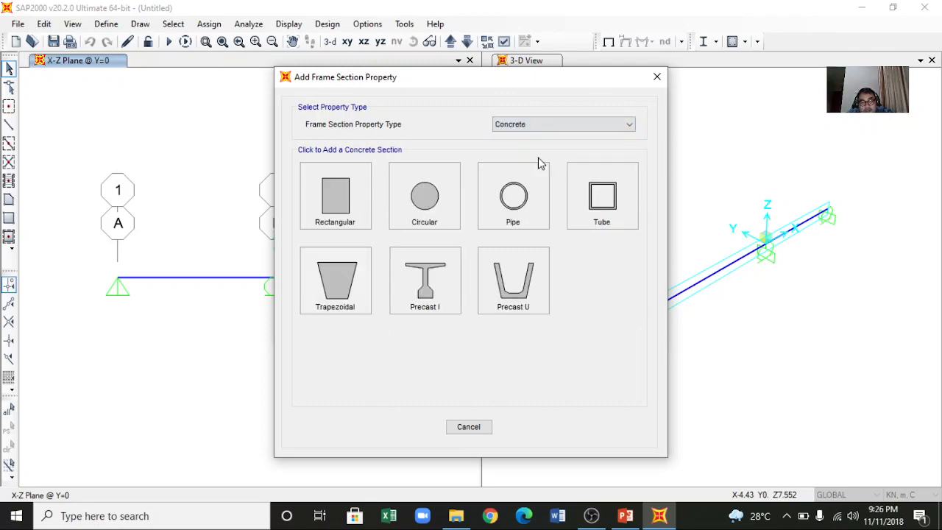
left_click(346, 200)
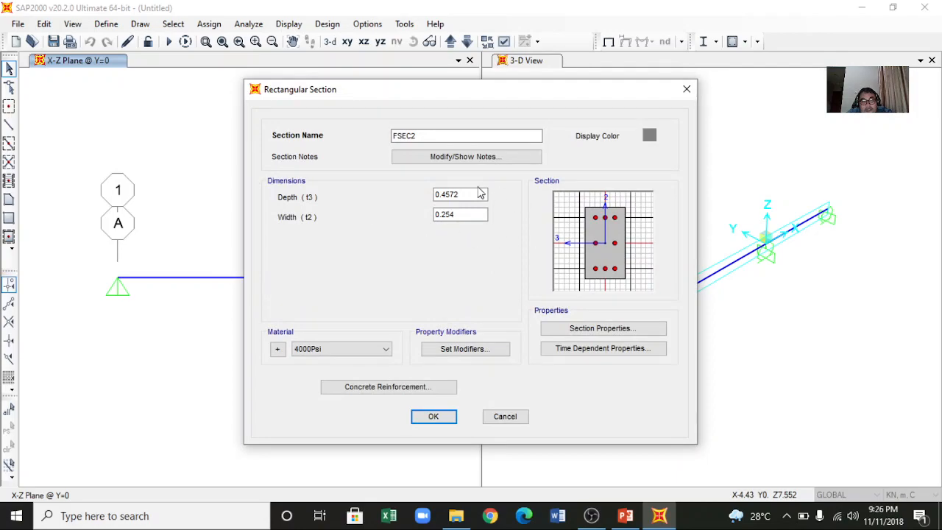
Step: Name the section BALOK and set its depth to 0.45, its width to 0.30 and its material to BETON 27.5 MPa
left_click_drag(437, 137, 349, 142)
key("BackSpace")
type("BALOK")
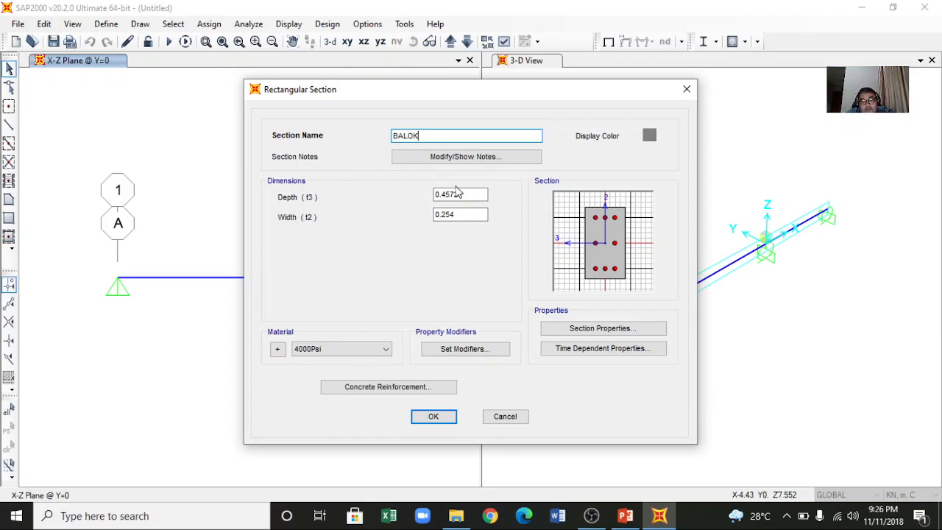
left_click(464, 193)
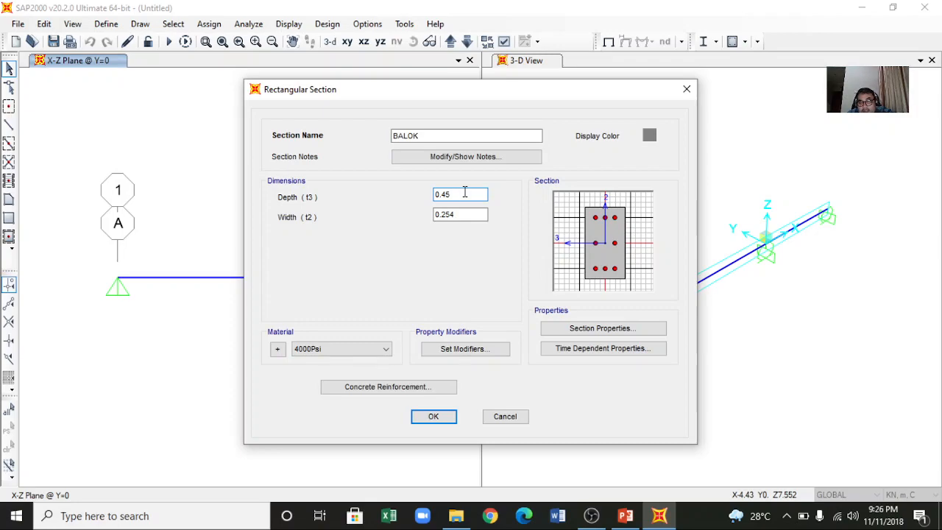
left_click(461, 215)
key("BackSpace")
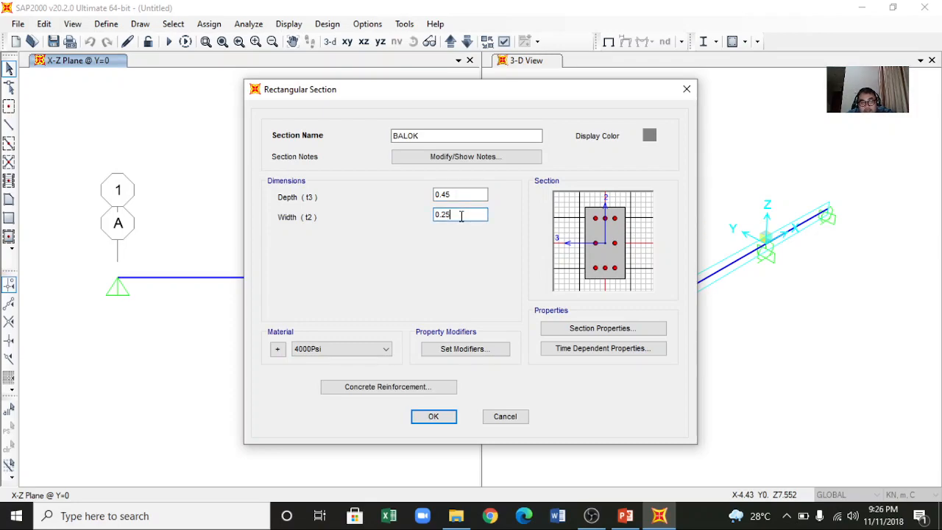
type("30")
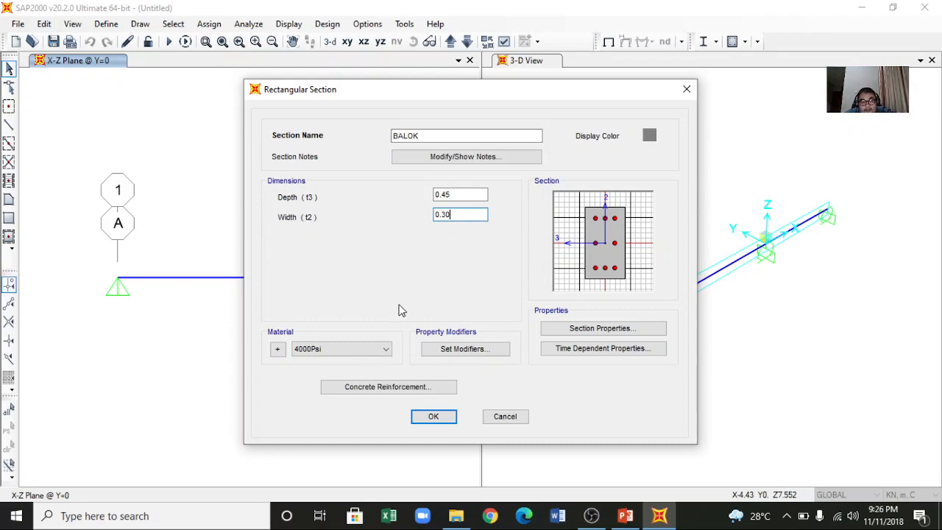
left_click(335, 349)
left_click(329, 391)
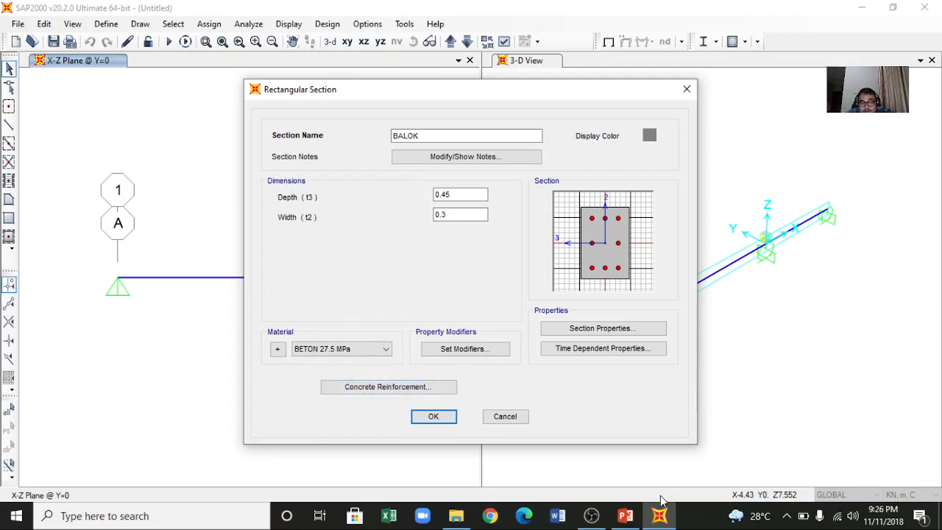
Step: Check the reinforcement data slide in PowerPoint and return to SAP2000
left_click(625, 516)
scroll(583, 416, "down", 1)
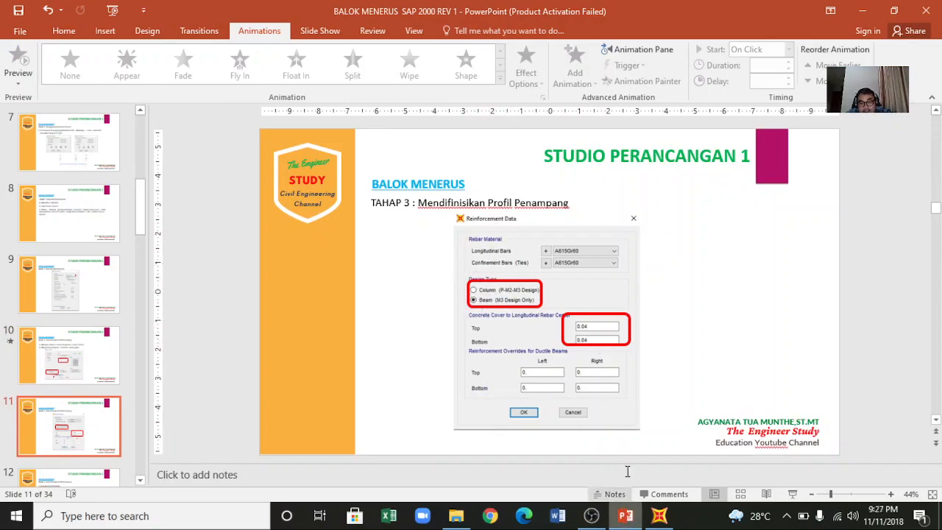
left_click(654, 518)
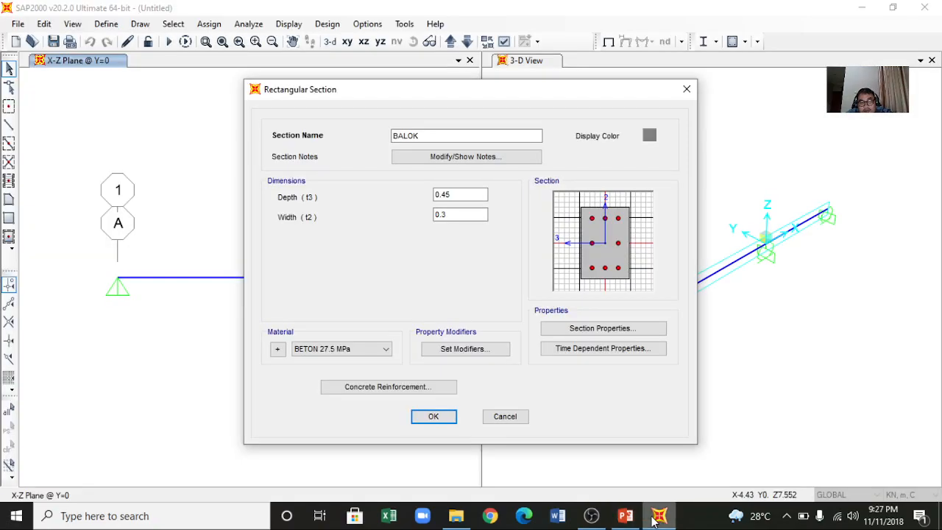
Step: Set the section's concrete reinforcement to Beam (M3 Design Only) with top and bottom cover of 0.04
left_click(404, 387)
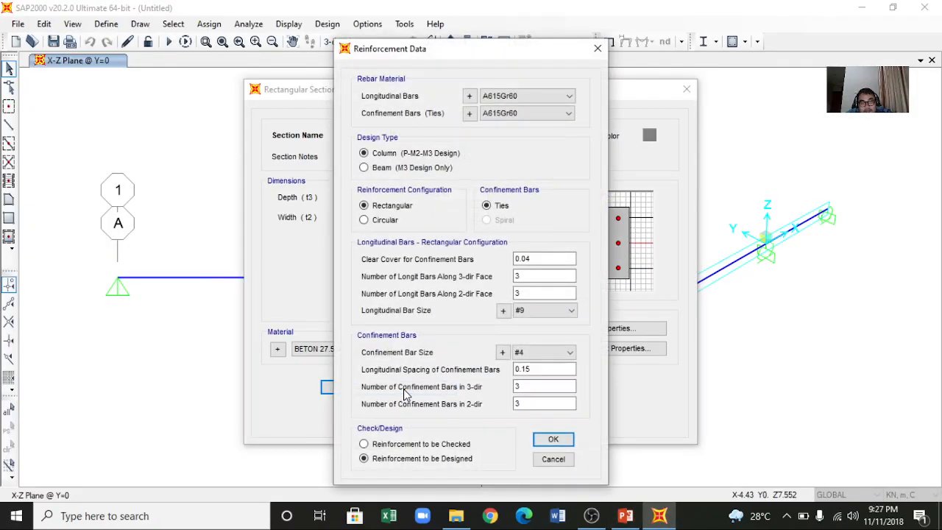
left_click(401, 168)
left_click(544, 206)
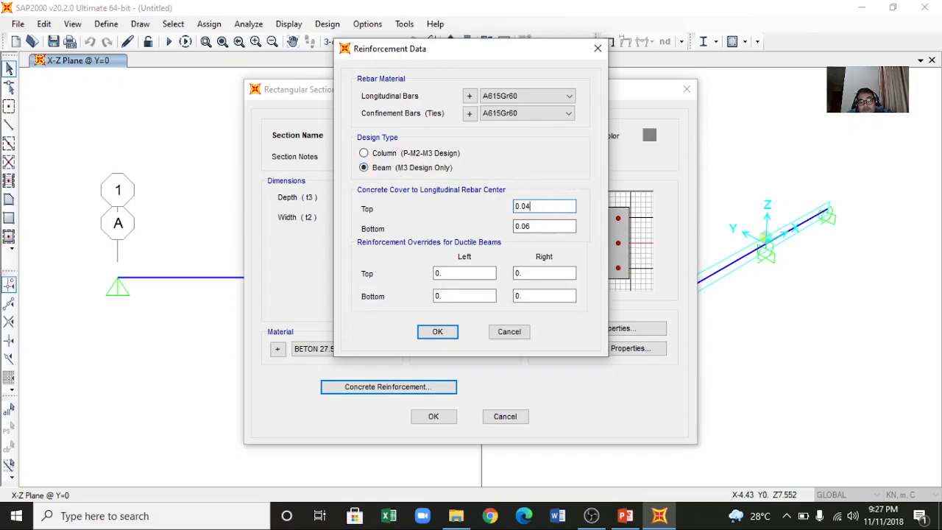
left_click(542, 226)
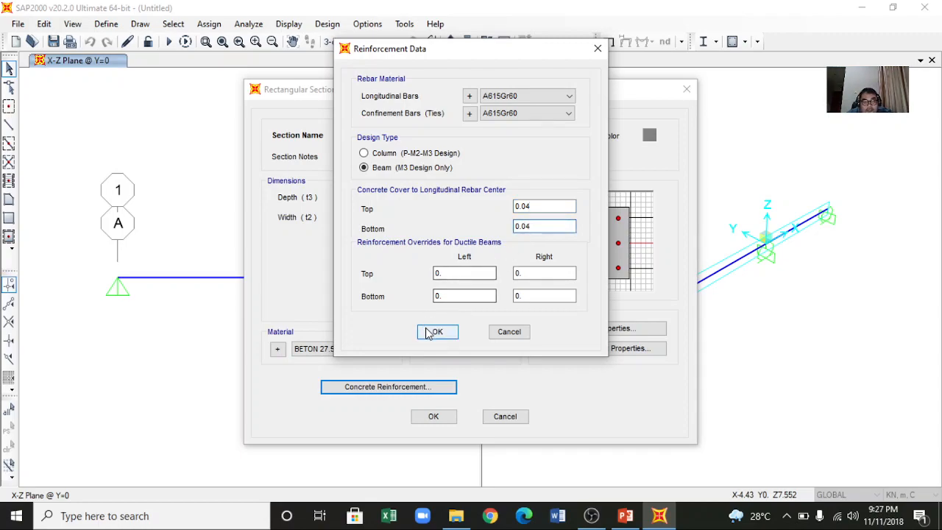
left_click(446, 331)
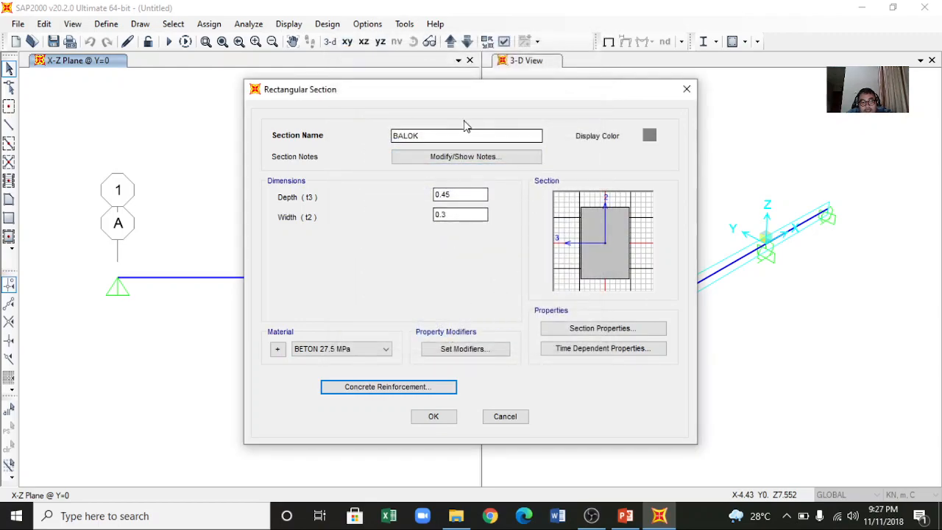
Step: Re-enter the BALOK section's width as 0.30, change its display color to bright green and accept the frame section definition
left_click(455, 213)
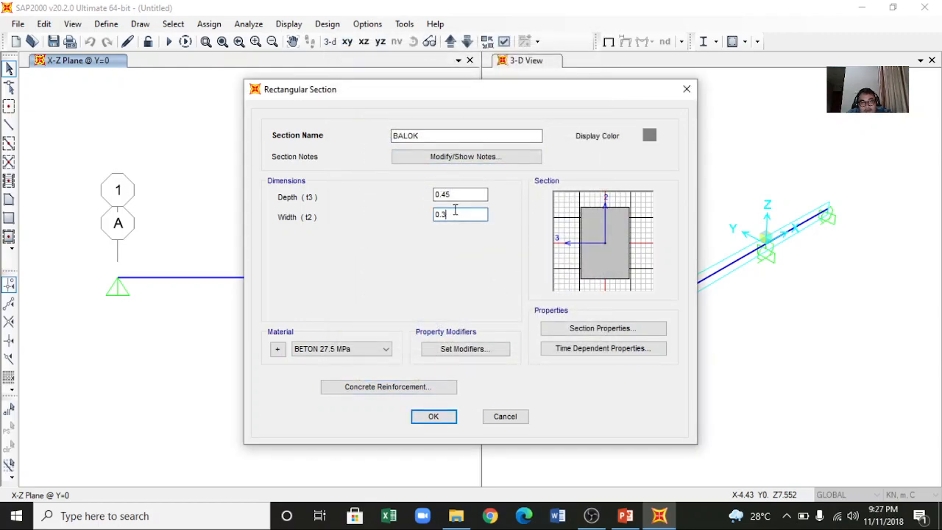
left_click(441, 194)
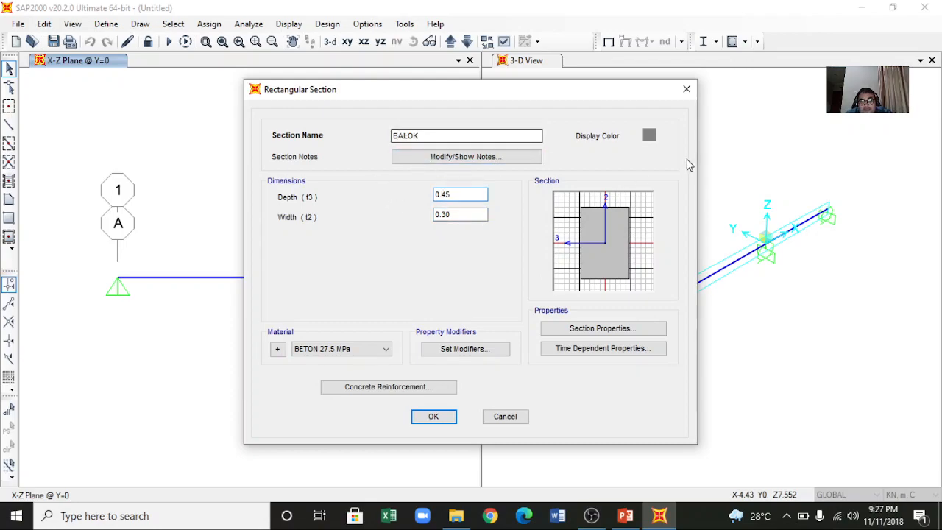
left_click(651, 137)
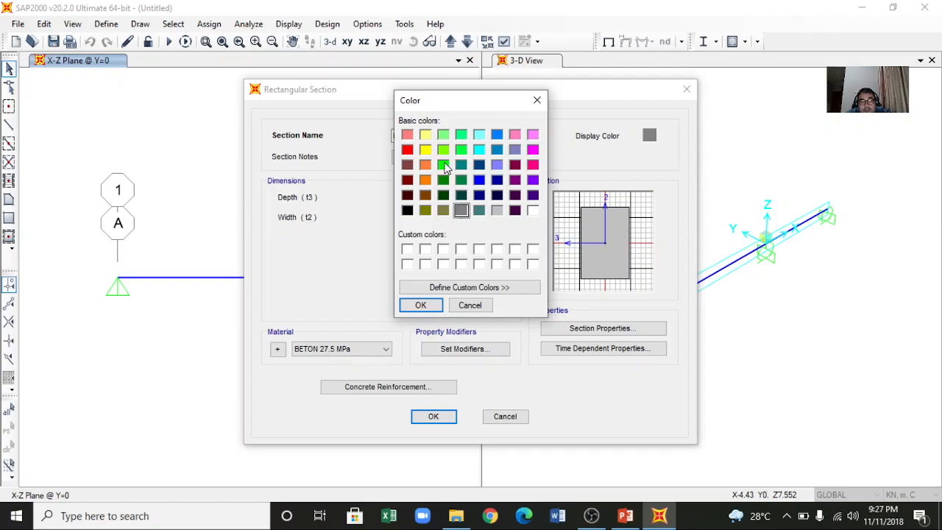
left_click(443, 165)
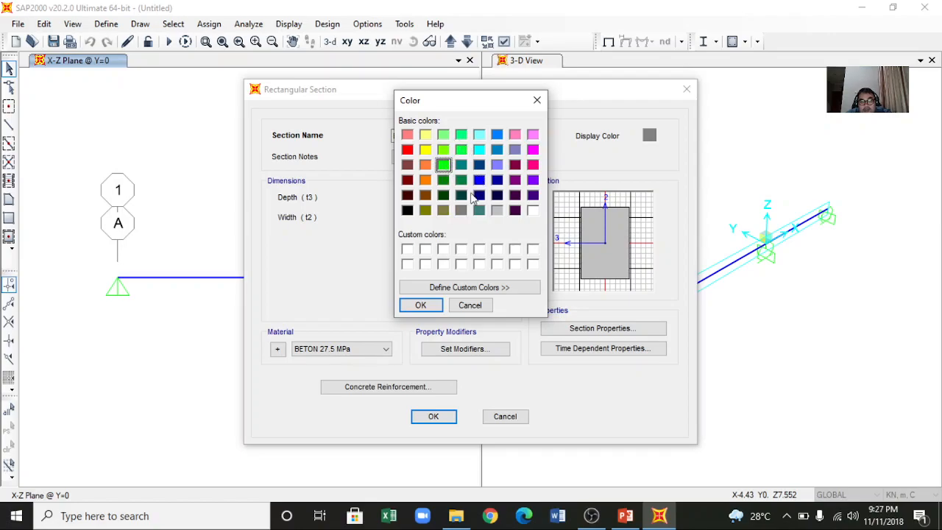
left_click(429, 304)
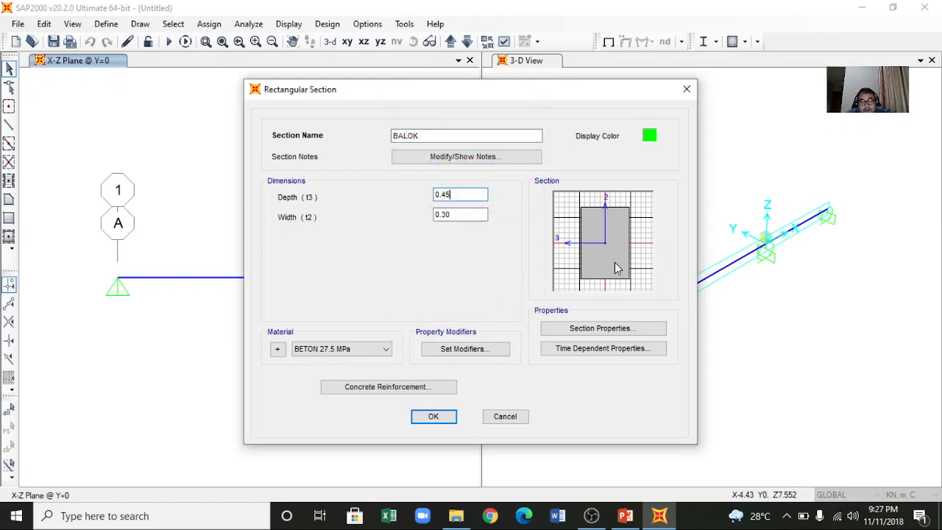
left_click(433, 417)
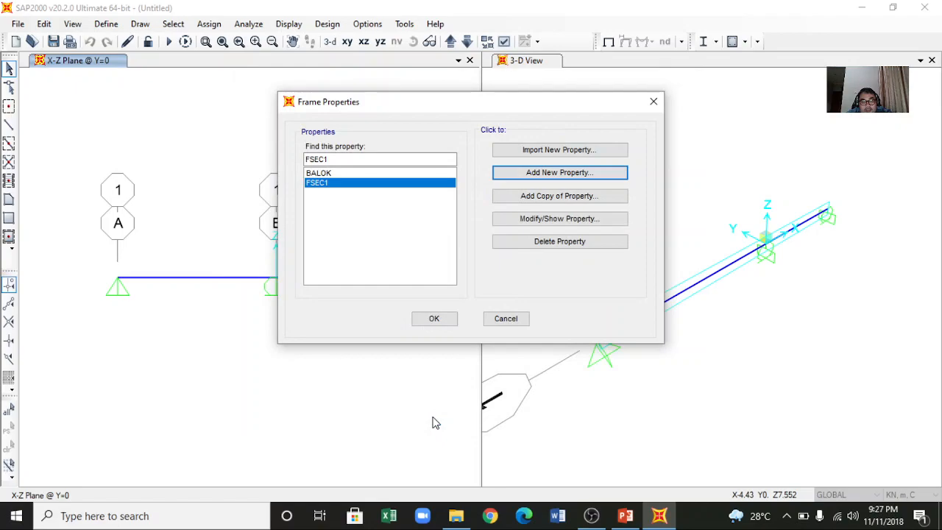
left_click(384, 173)
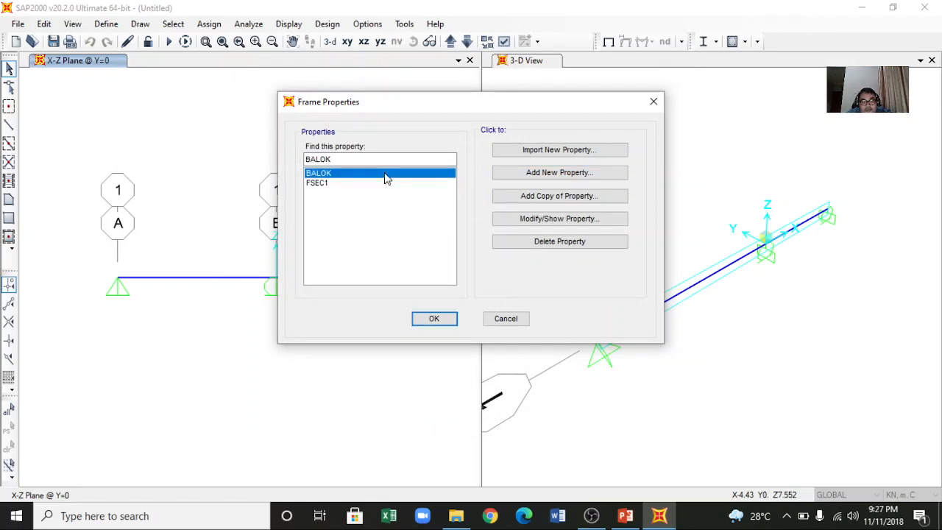
left_click(434, 320)
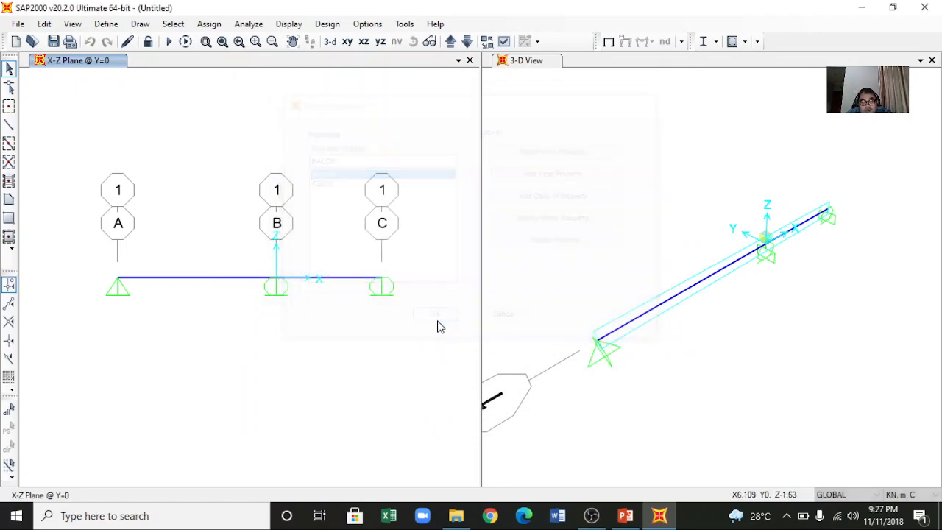
Step: In PowerPoint, correct "Select All Area" to "Select All Frame" on the section assignment slide and return to SAP2000
left_click(625, 517)
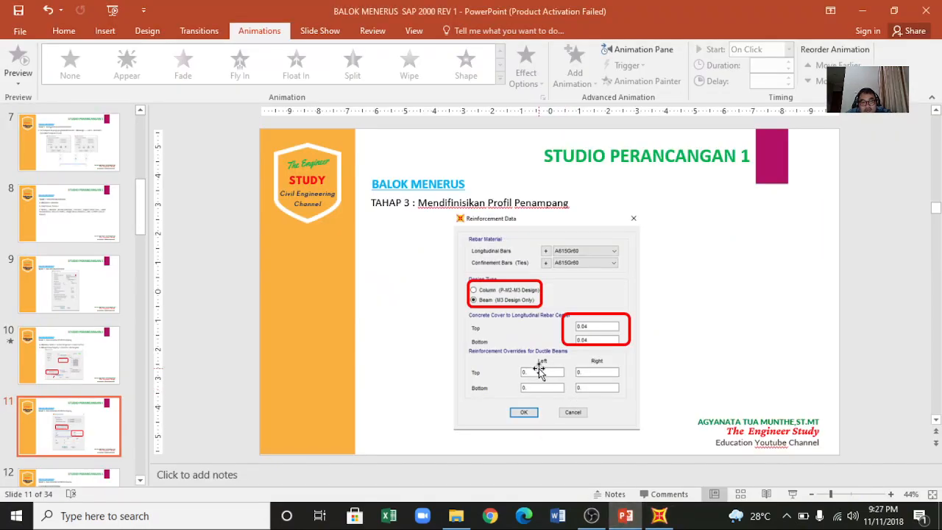
scroll(538, 368, "down", 1)
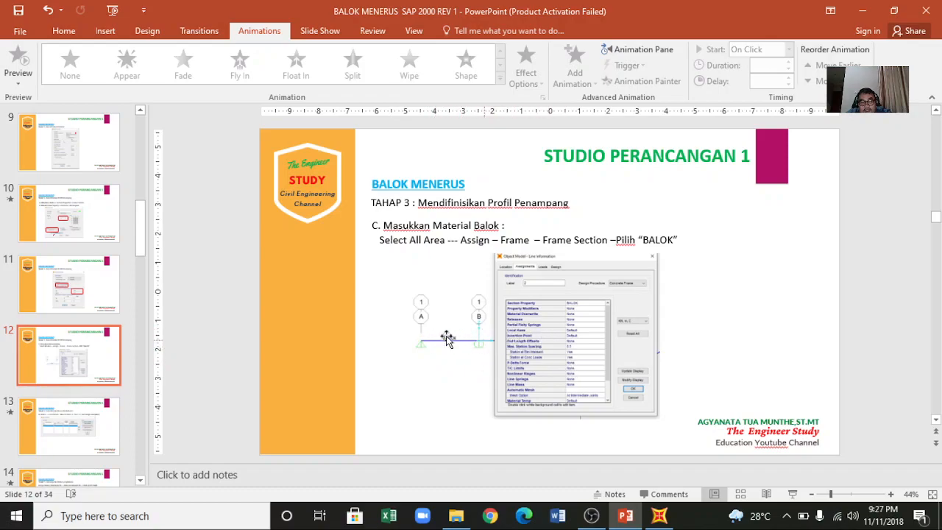
left_click(445, 240)
key("BackSpace")
key("BackSpace")
key("BackSpace")
key("BackSpace")
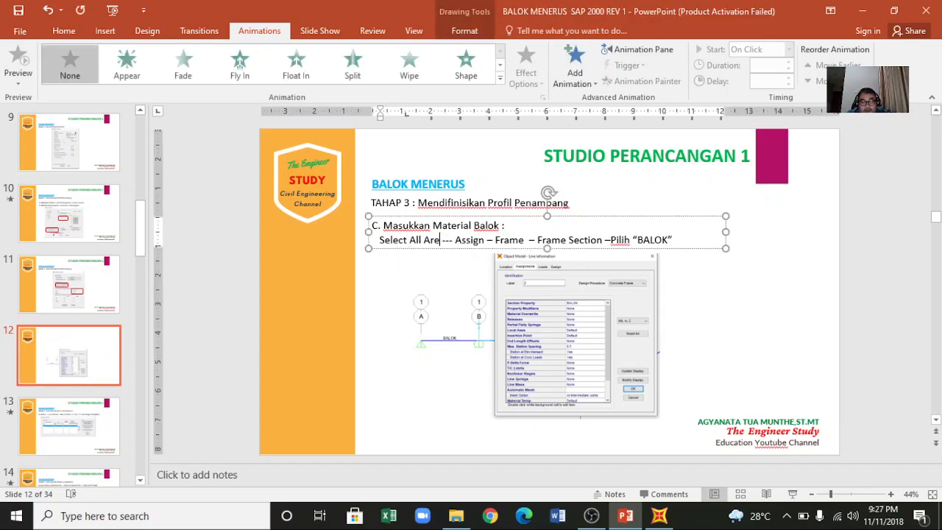
type("Fra")
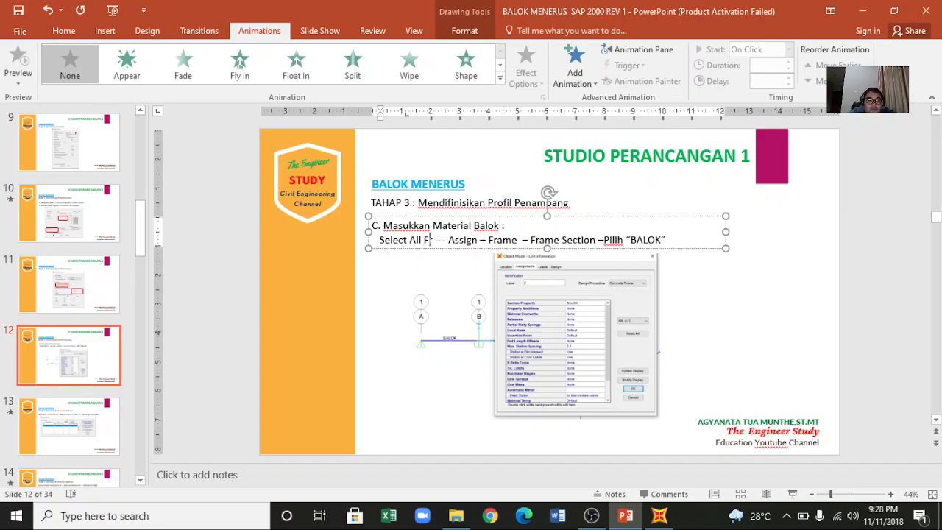
type("me")
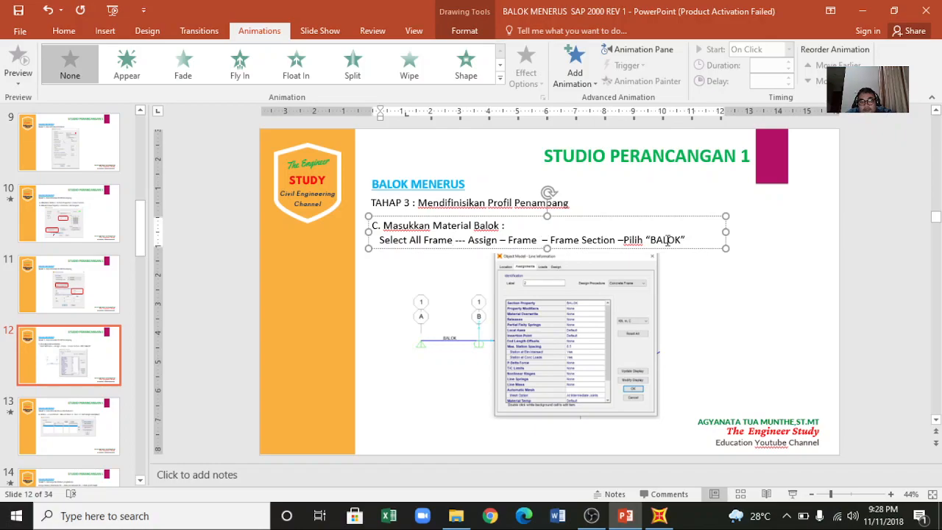
left_click(713, 280)
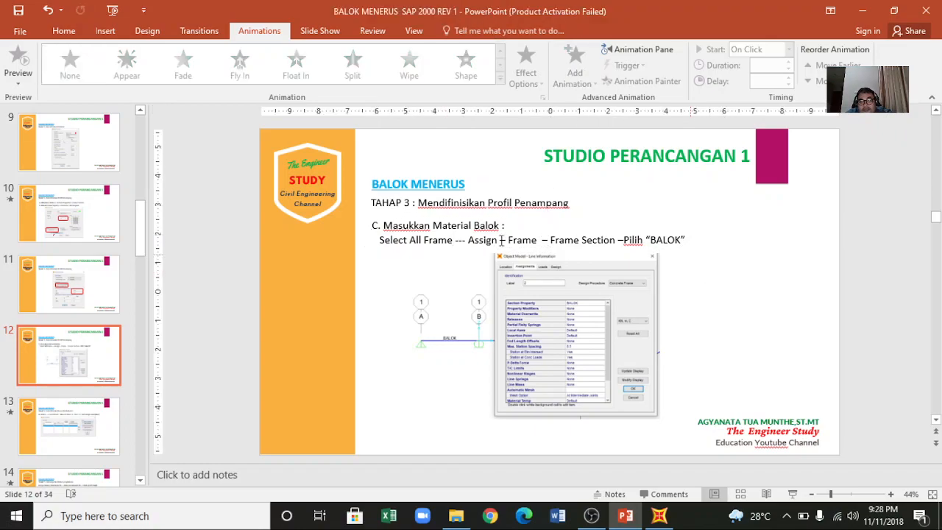
left_click(666, 520)
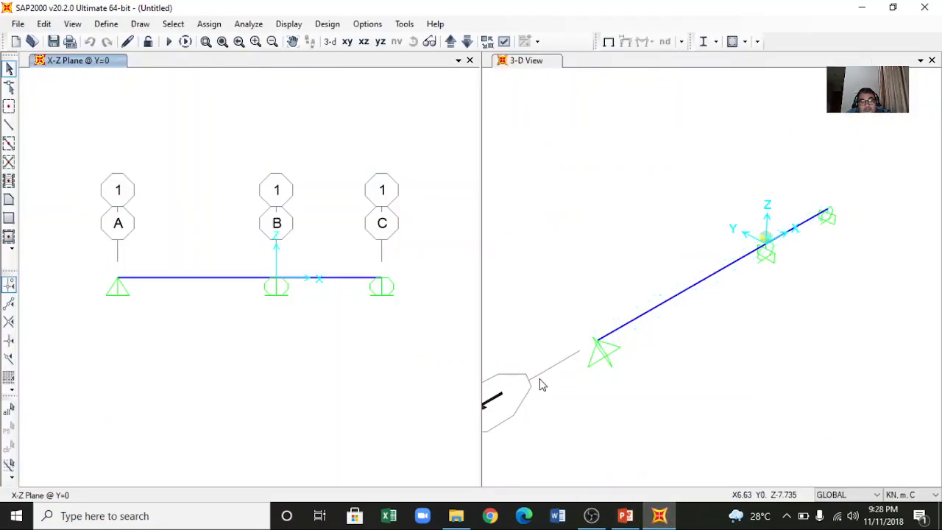
left_click(178, 279)
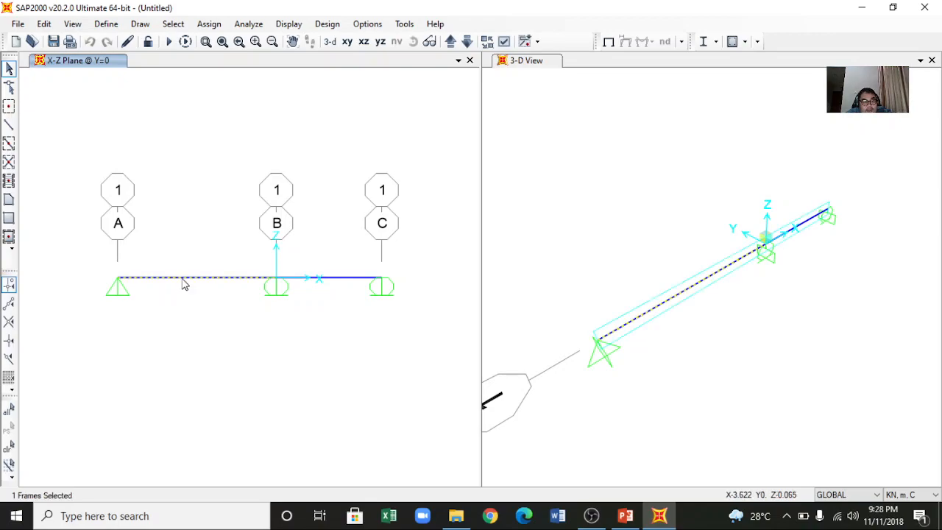
left_click(337, 281)
left_click(9, 444)
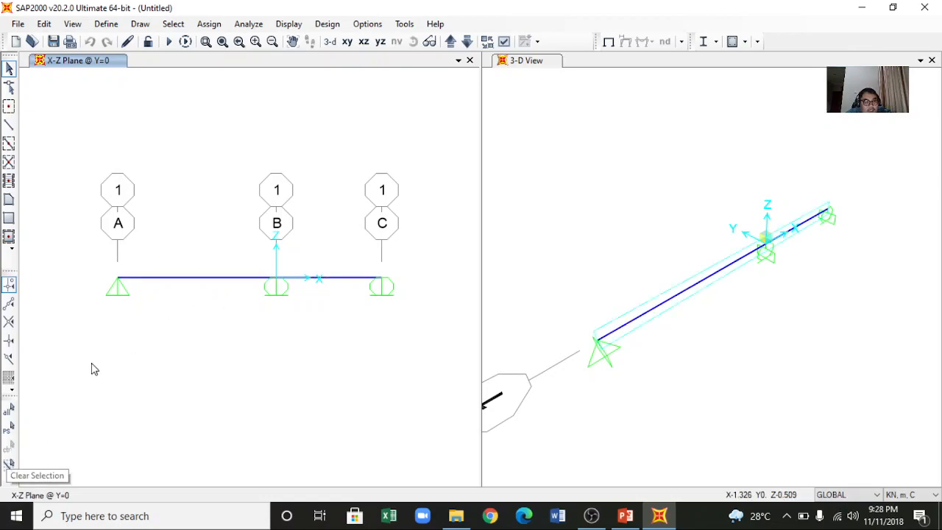
Step: Select the whole model and check that the BALOK section is in the frame properties list
left_click(9, 414)
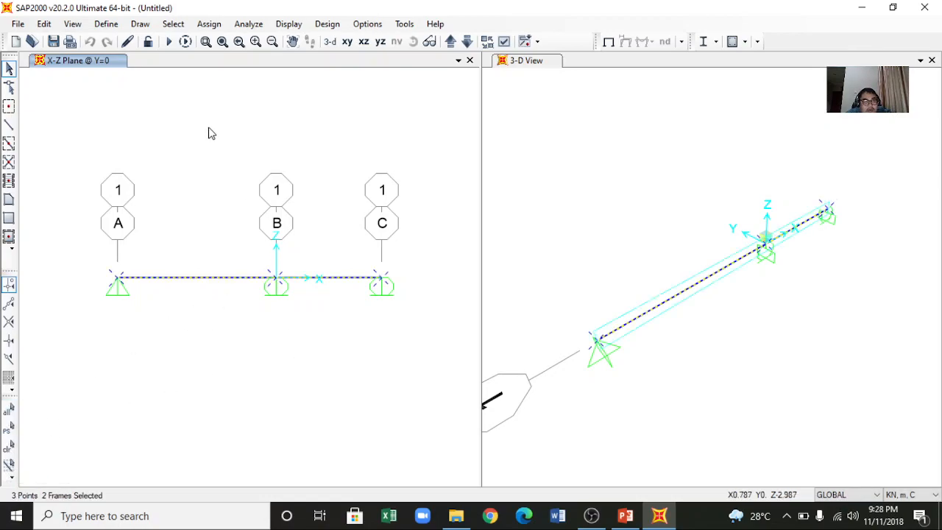
left_click(106, 24)
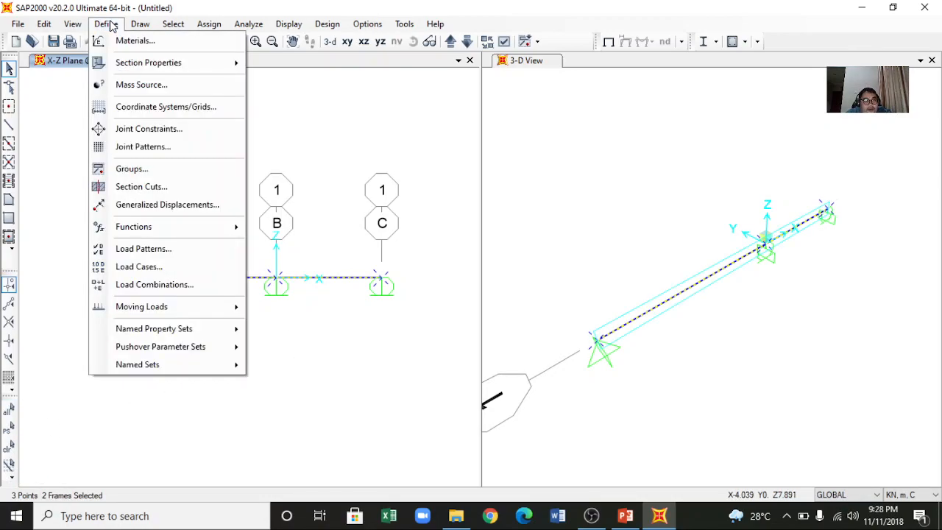
mouse_move(122, 68)
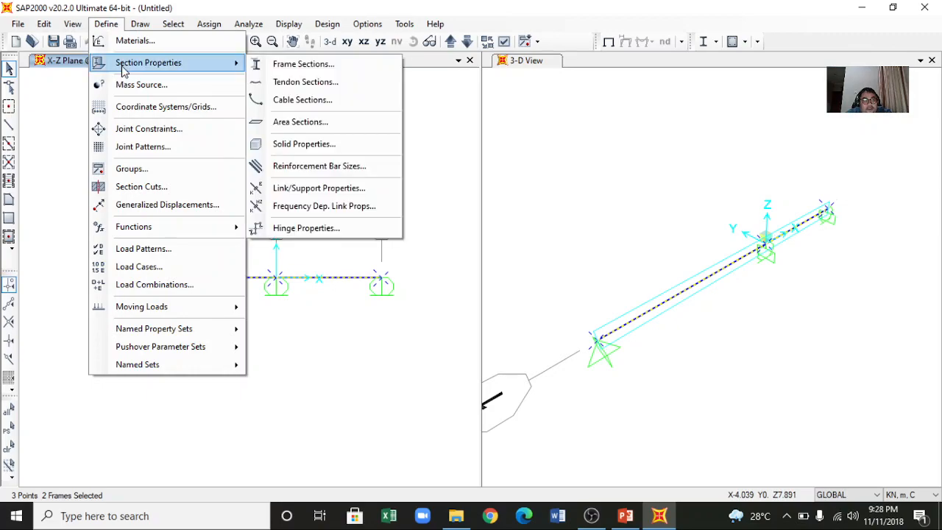
left_click(285, 66)
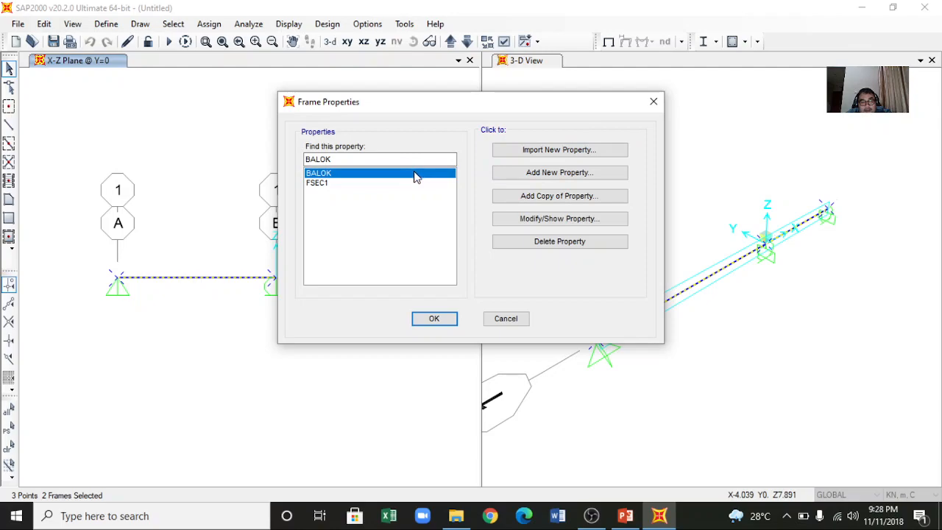
left_click(434, 318)
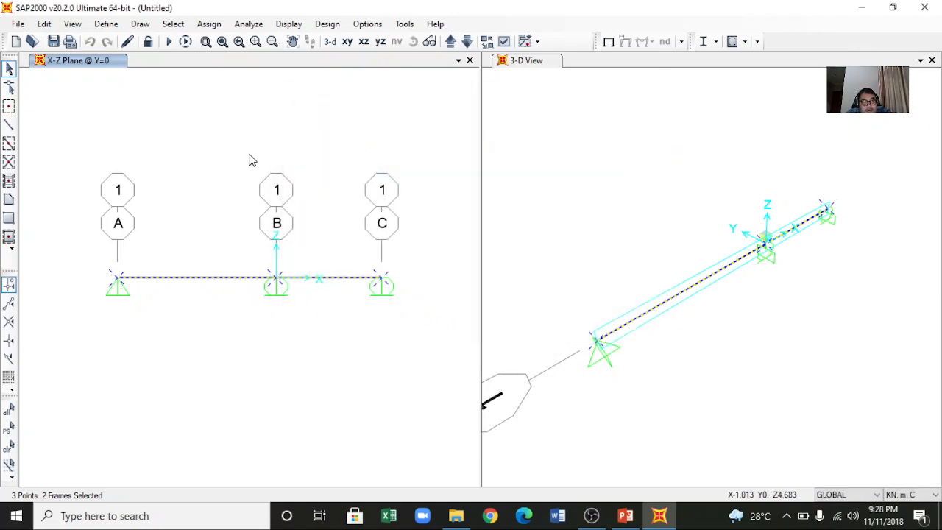
Step: Check the section assignment slide in PowerPoint, return to SAP2000 and inspect the assignments of the span between grids A and B
left_click(623, 518)
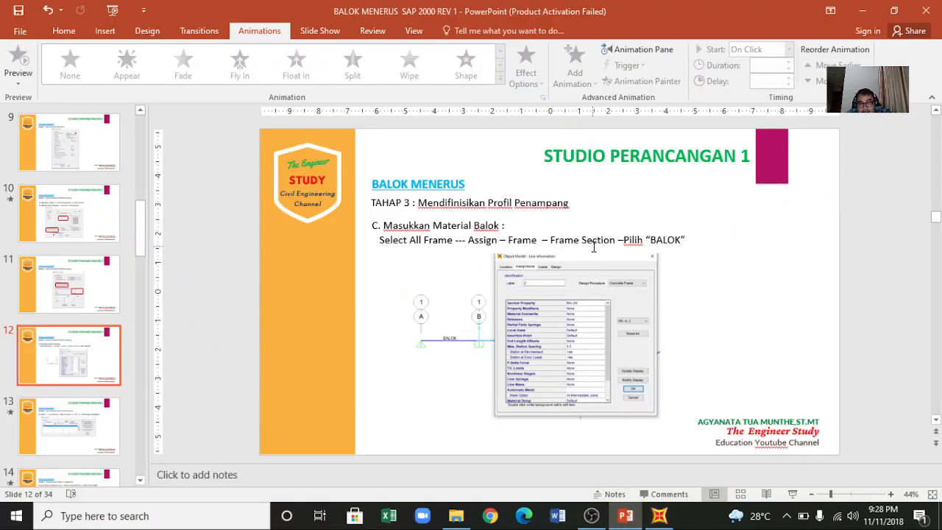
left_click(659, 516)
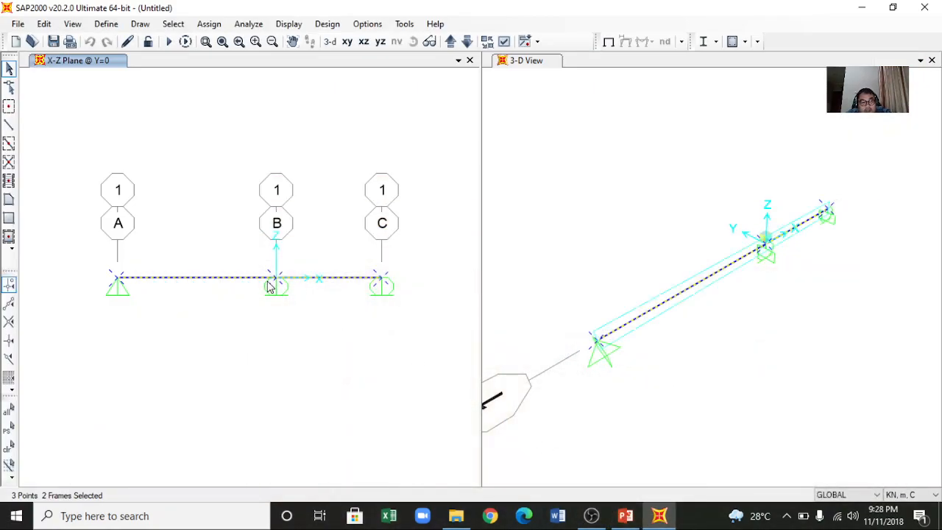
right_click(219, 279)
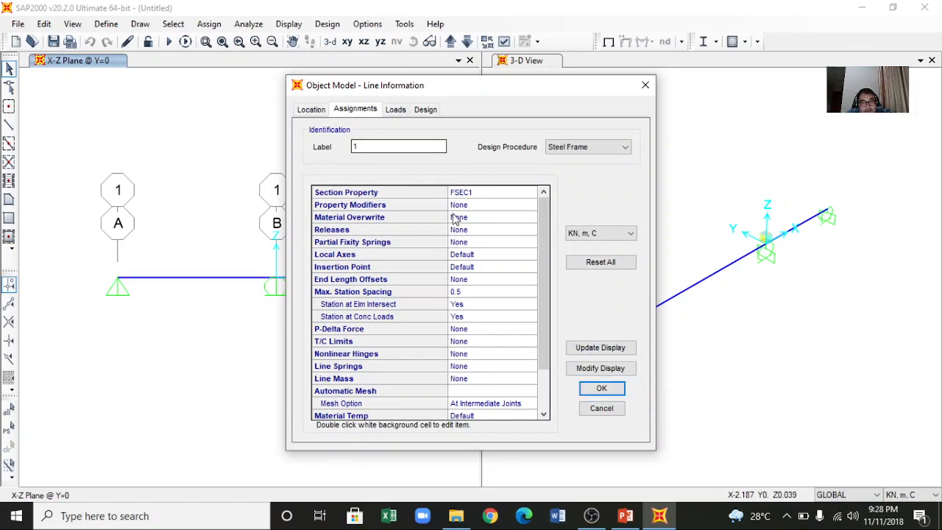
left_click(616, 413)
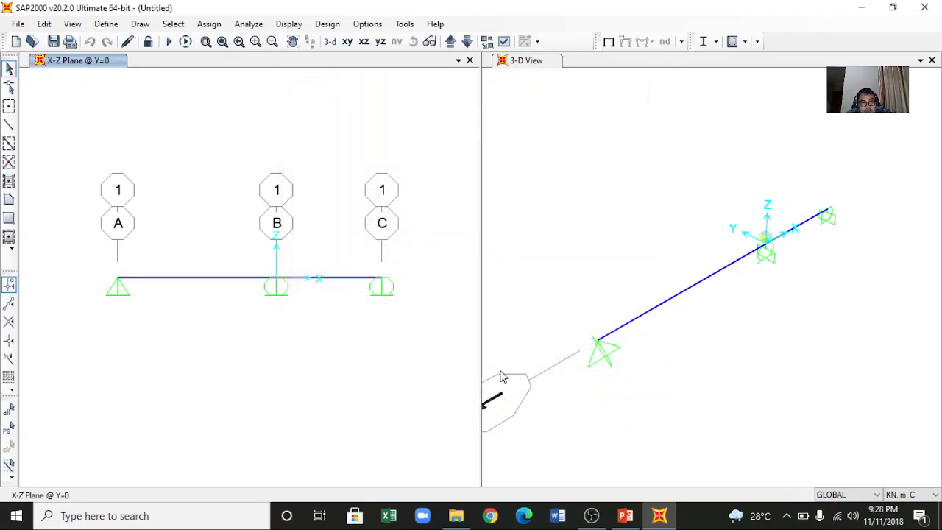
Step: Select both beam frames, between grids A–B and B–C, in the X-Z view
left_click(181, 279)
left_click(330, 279)
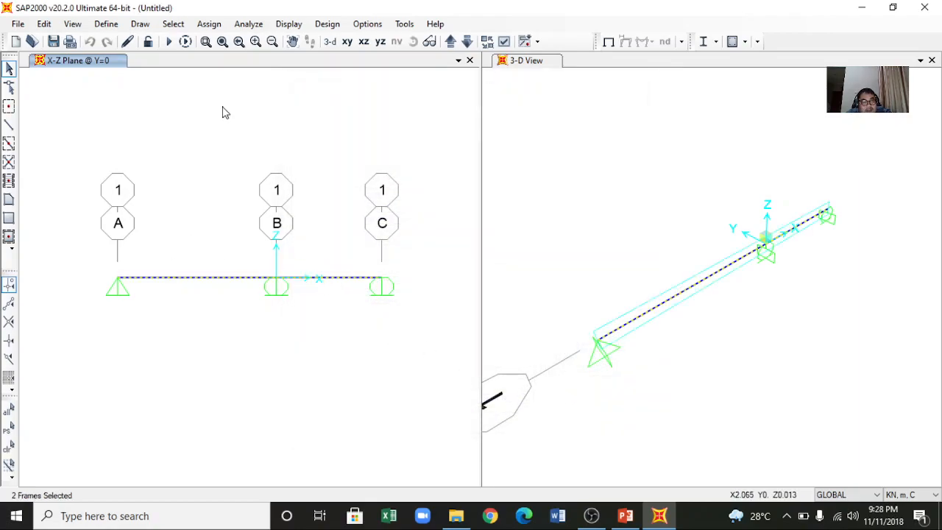
left_click(210, 24)
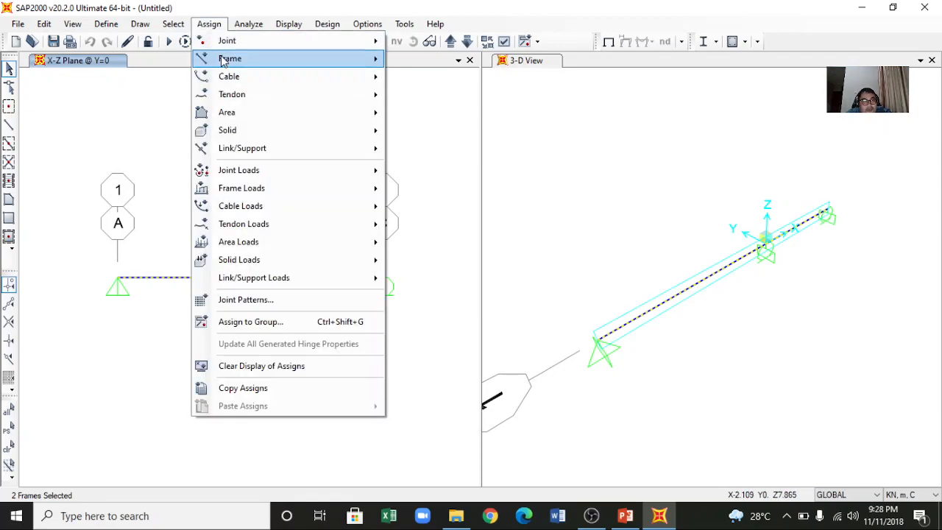
mouse_move(225, 63)
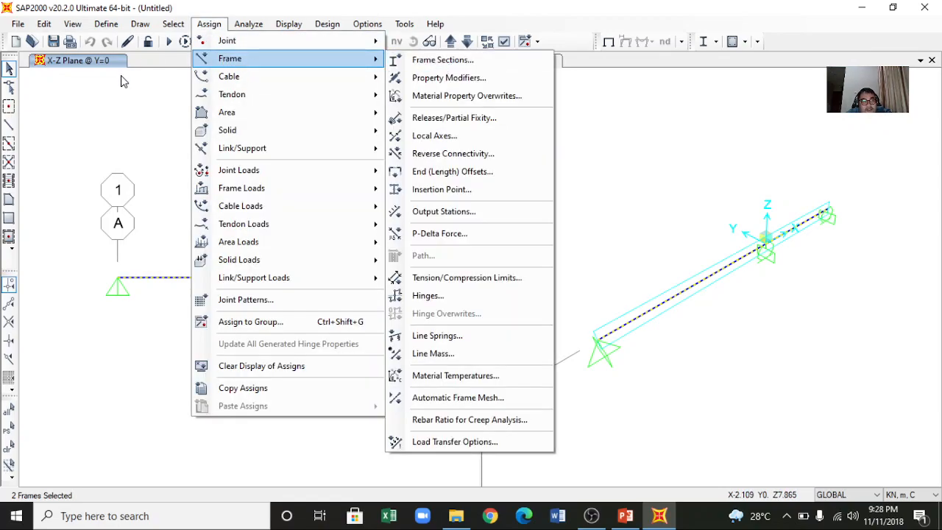
left_click(115, 98)
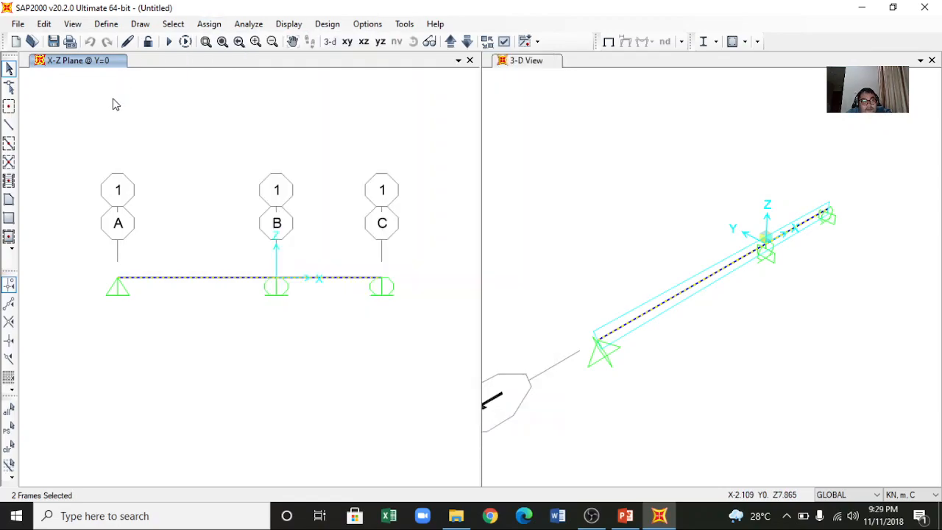
left_click(209, 24)
mouse_move(224, 59)
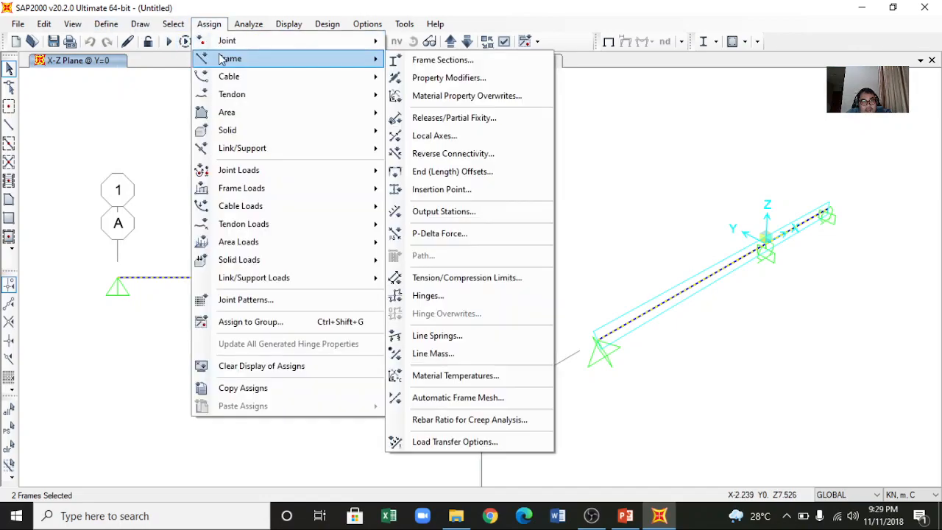
left_click(450, 61)
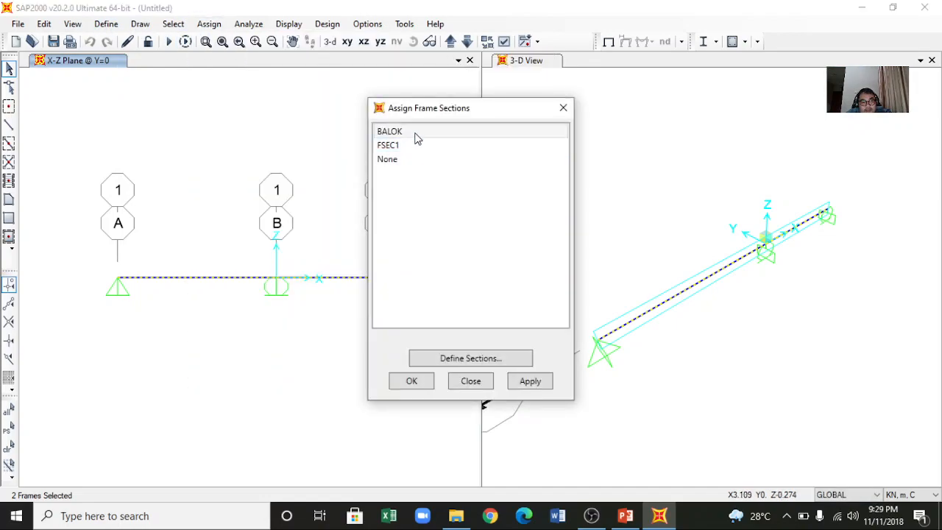
left_click(479, 384)
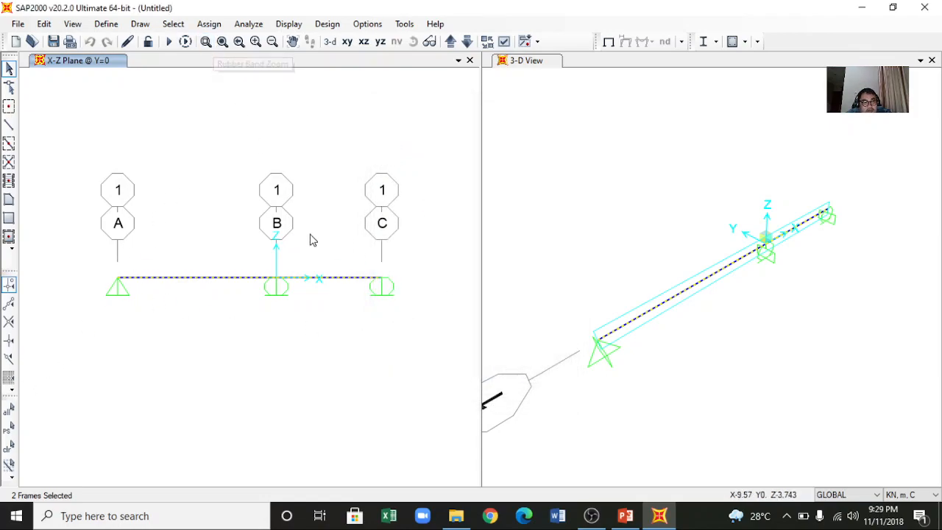
Step: Assign the BALOK frame section to the two selected beam frames
left_click(215, 24)
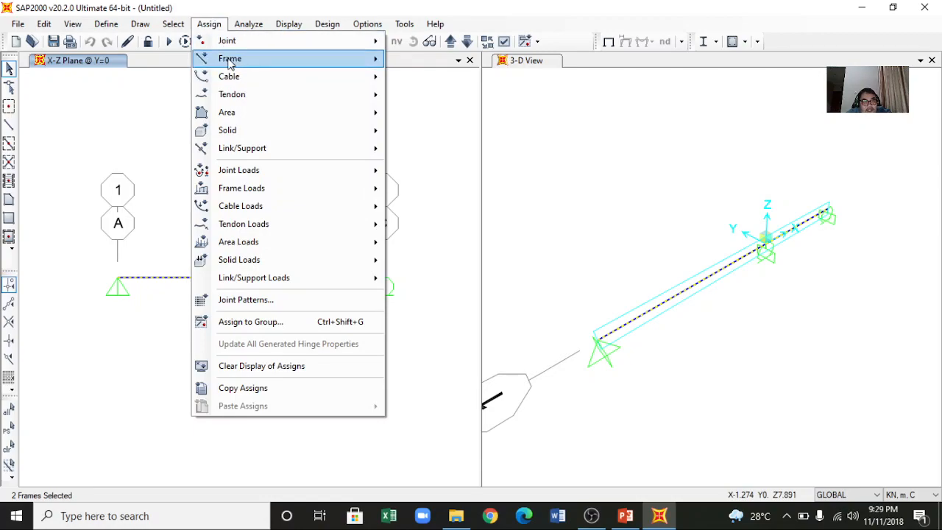
mouse_move(232, 63)
left_click(434, 62)
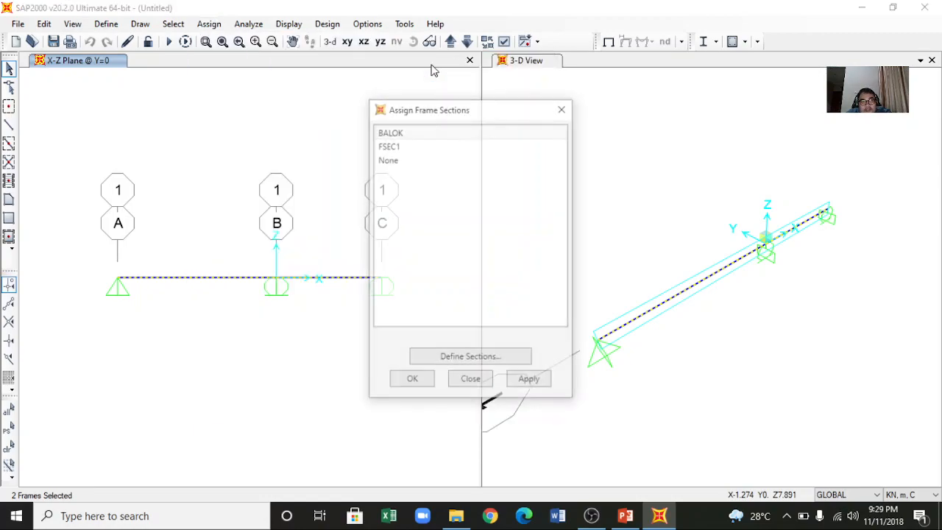
left_click(406, 133)
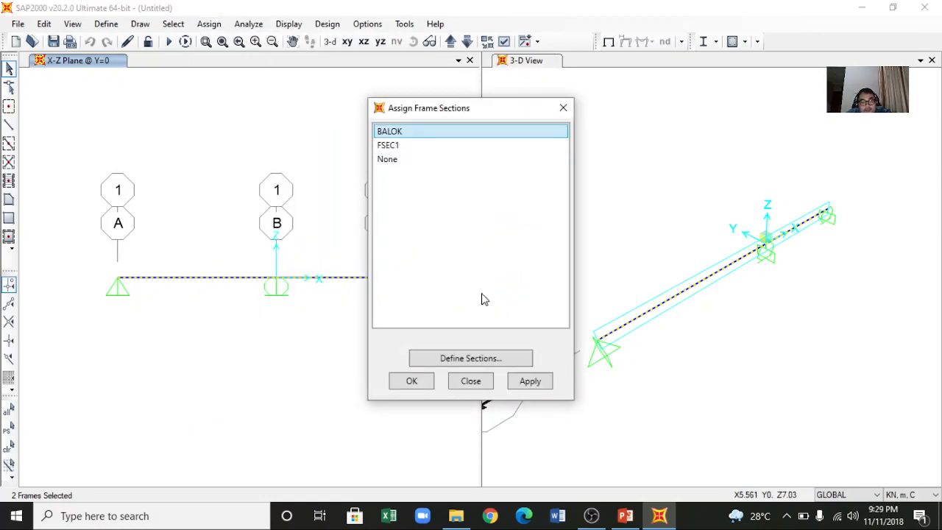
left_click(530, 386)
left_click(416, 382)
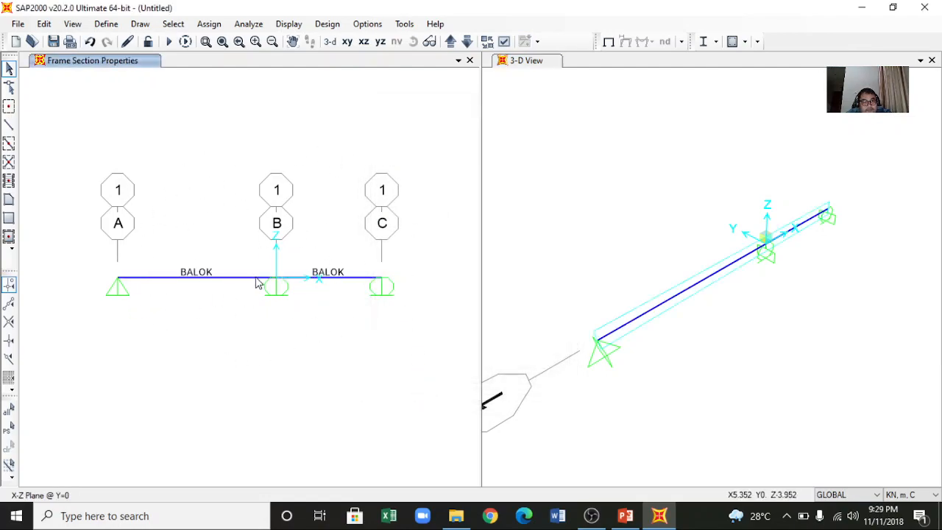
Step: Inspect the line information of the A–B span to verify its section assignment
left_click(225, 282)
right_click(225, 283)
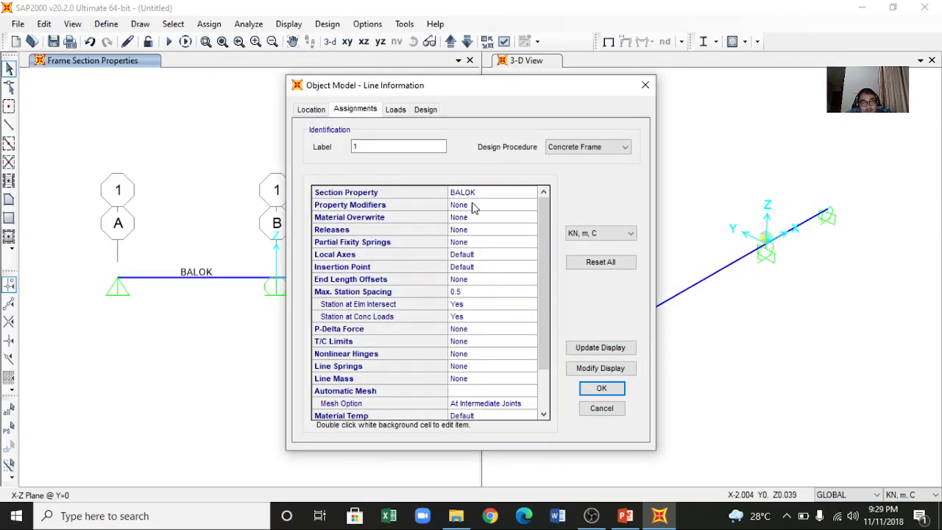
left_click(611, 390)
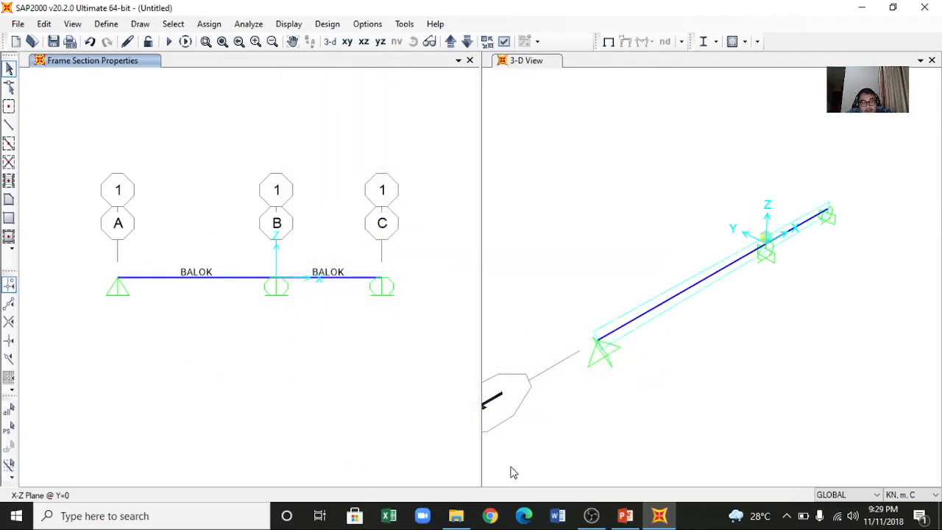
Step: Read the load pattern definition slide (TAHAP 4) in PowerPoint and return to SAP2000
left_click(625, 515)
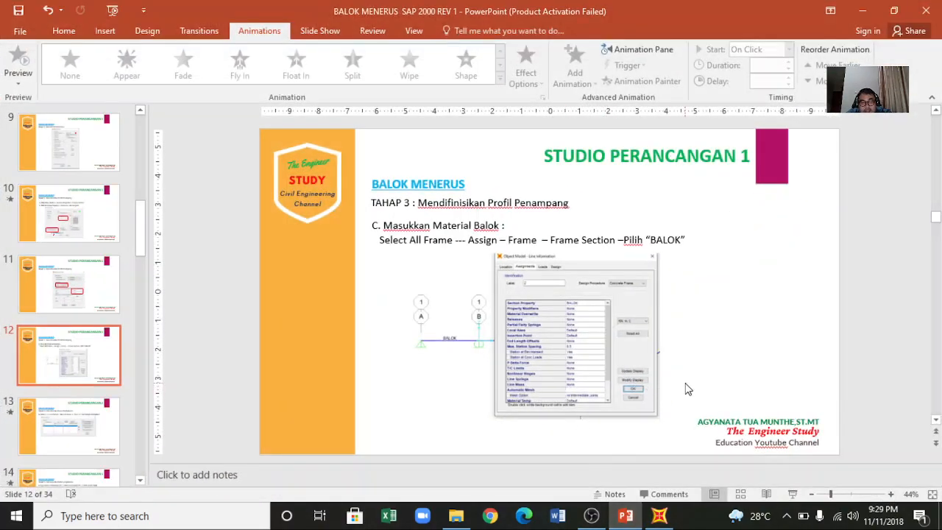
scroll(685, 389, "down", 1)
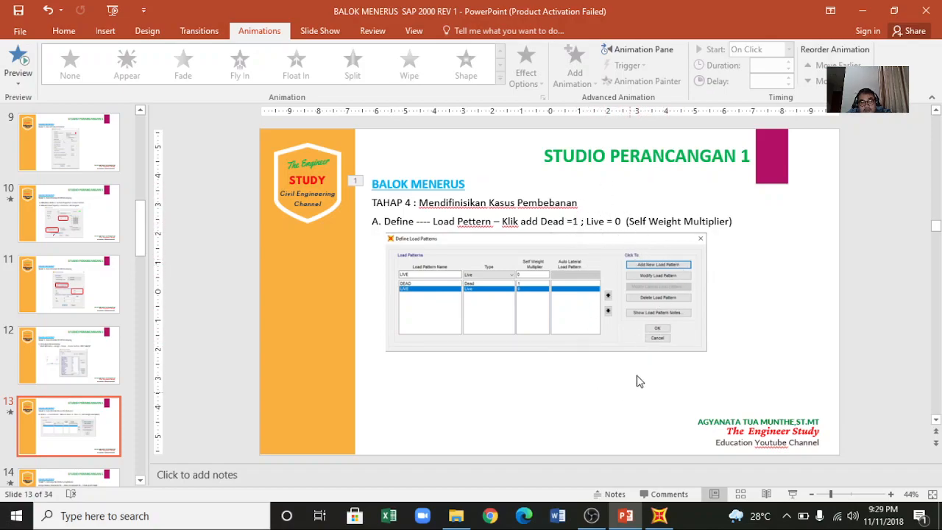
left_click(658, 516)
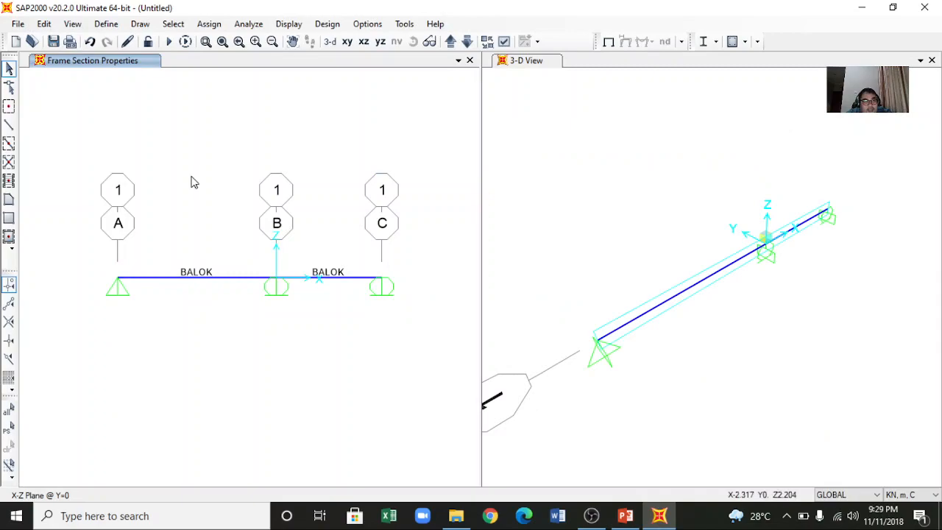
Step: Add a load pattern named LIVE of type Live with self weight multiplier 0 and accept the load pattern definitions
left_click(106, 24)
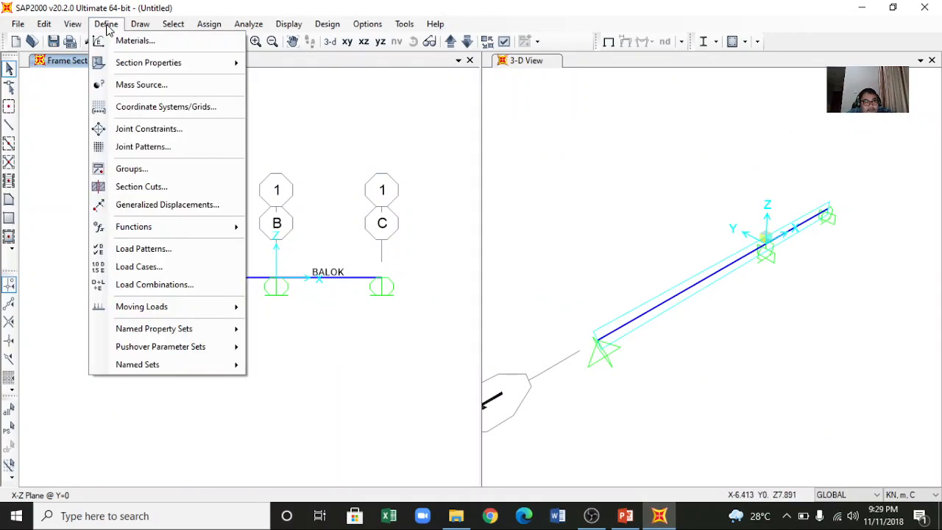
left_click(114, 251)
left_click(432, 232)
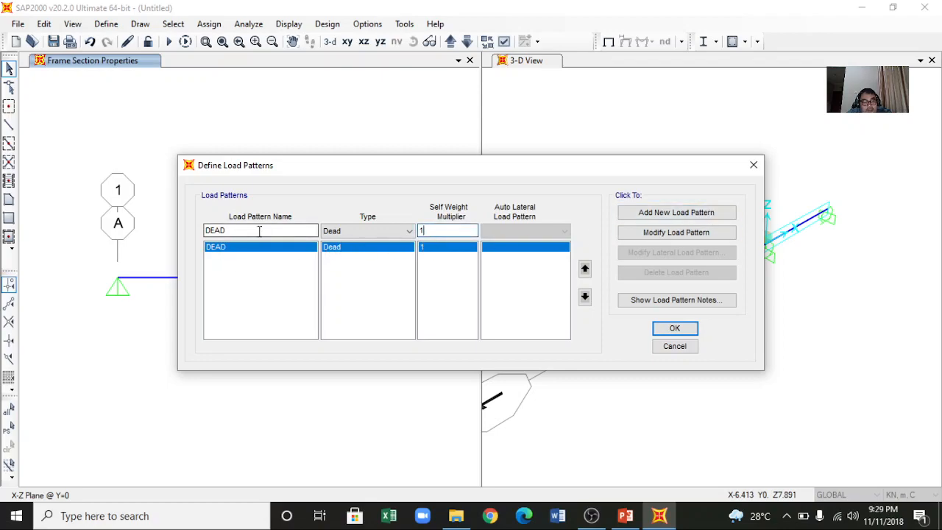
left_click(363, 236)
left_click(353, 252)
left_click(282, 231)
key("BackSpace")
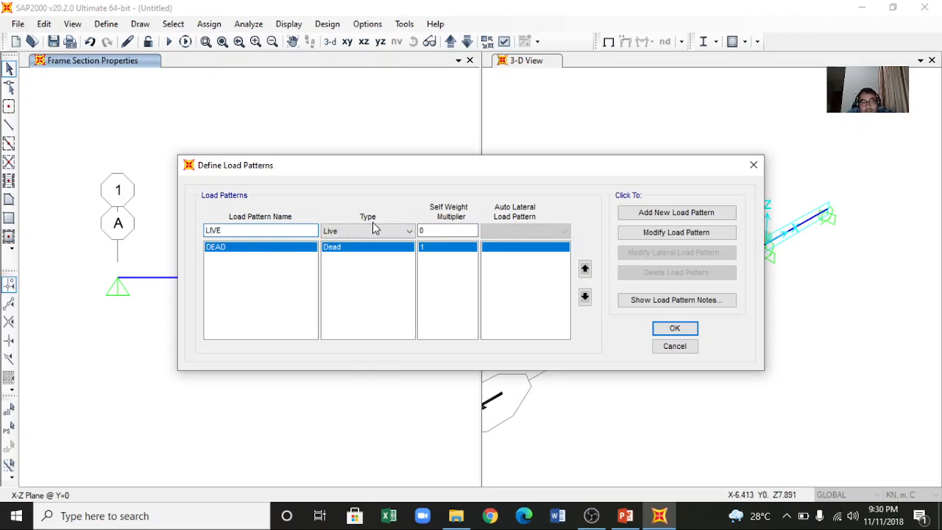
left_click(651, 214)
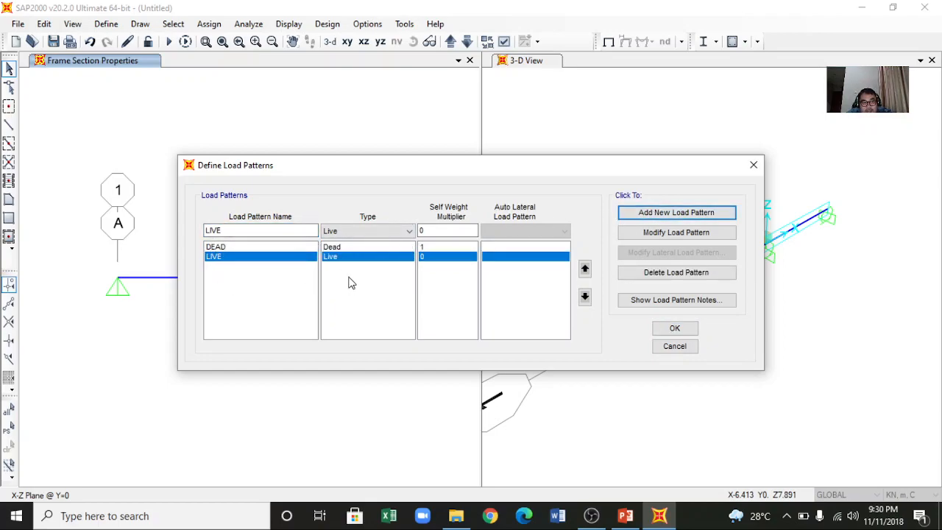
left_click(669, 328)
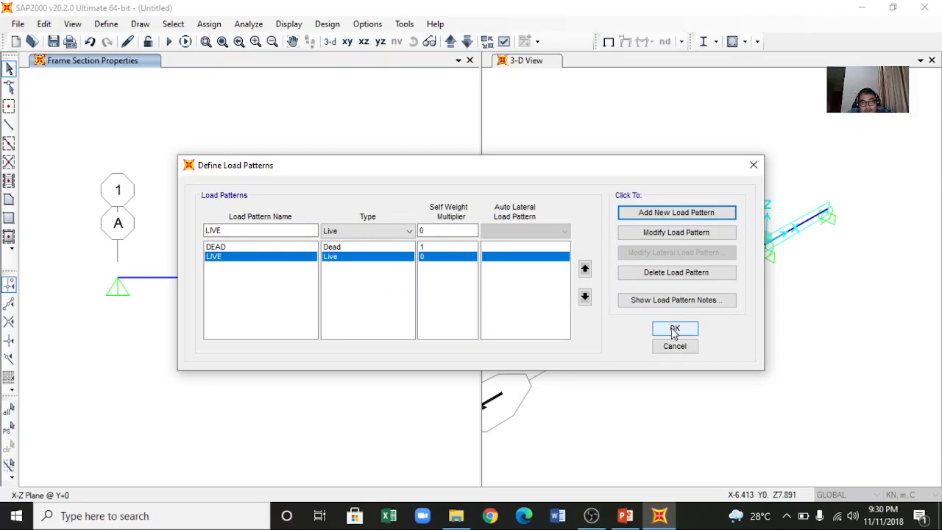
Step: Switch to PowerPoint and read the load placement slide (TAHAP 5)
left_click(624, 516)
scroll(563, 406, "down", 1)
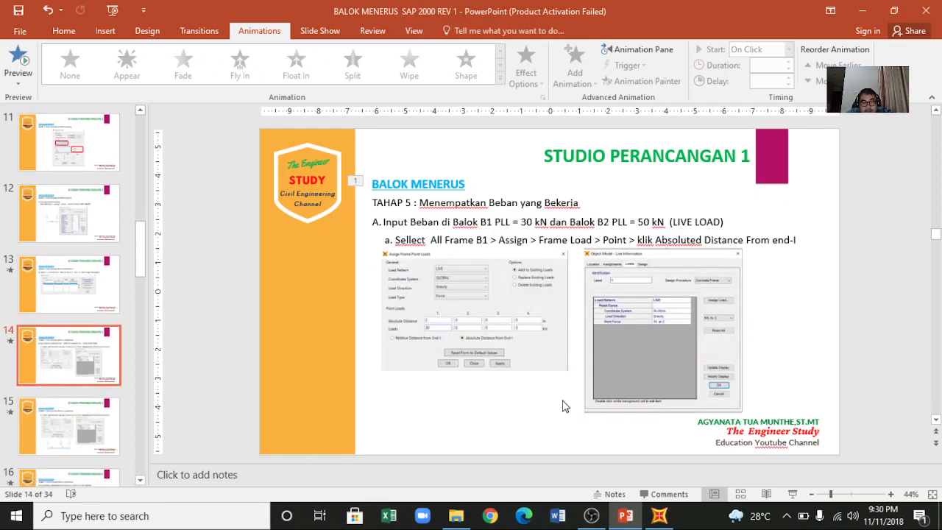
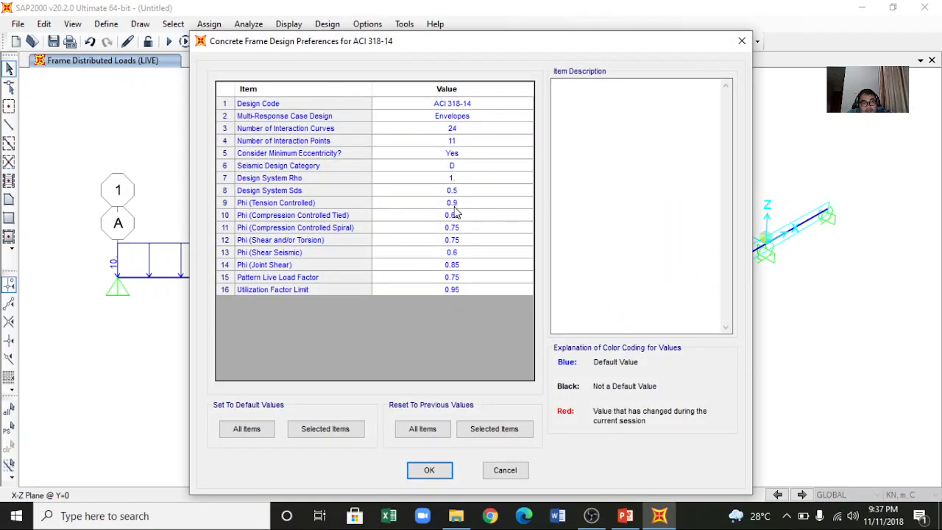
Step: Set Phi (Tension Controlled) to 0.8 in the ACI 318-14 concrete frame design preferences and accept them
left_click(454, 207)
type("0")
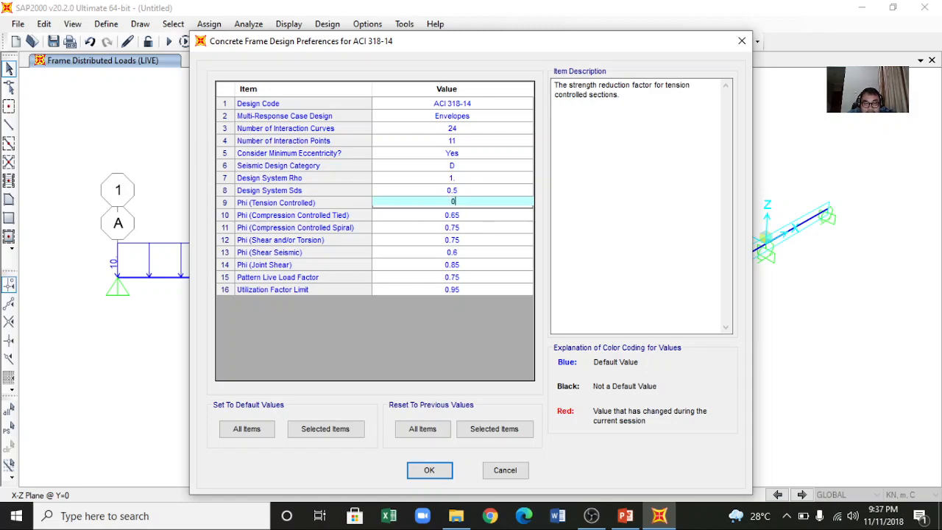
type(".8")
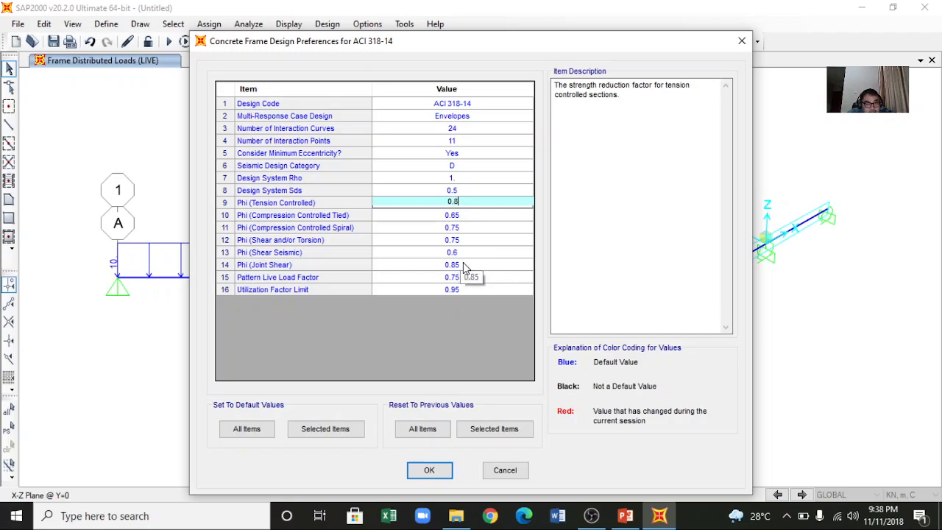
left_click(444, 473)
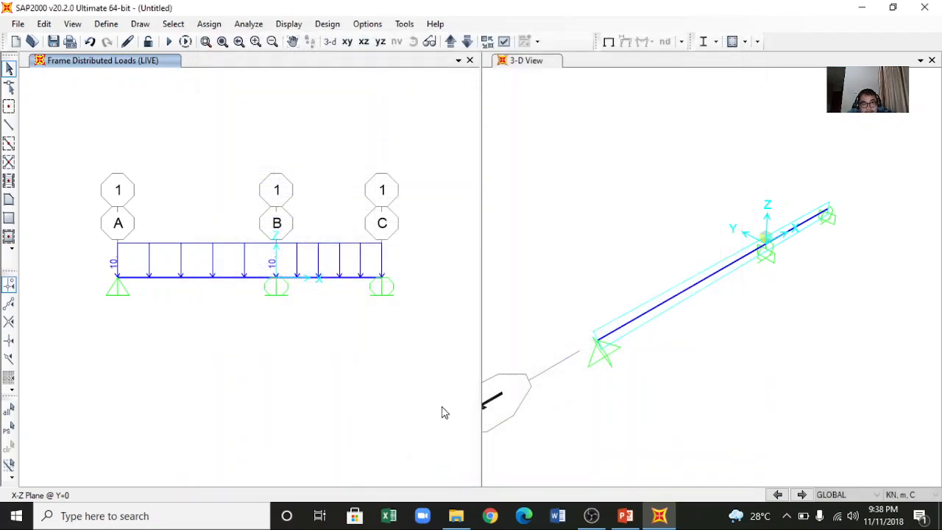
Step: Switch to PowerPoint, read the TAHAP 7 slide on running the analysis without the modal case, and return to SAP2000
left_click(625, 517)
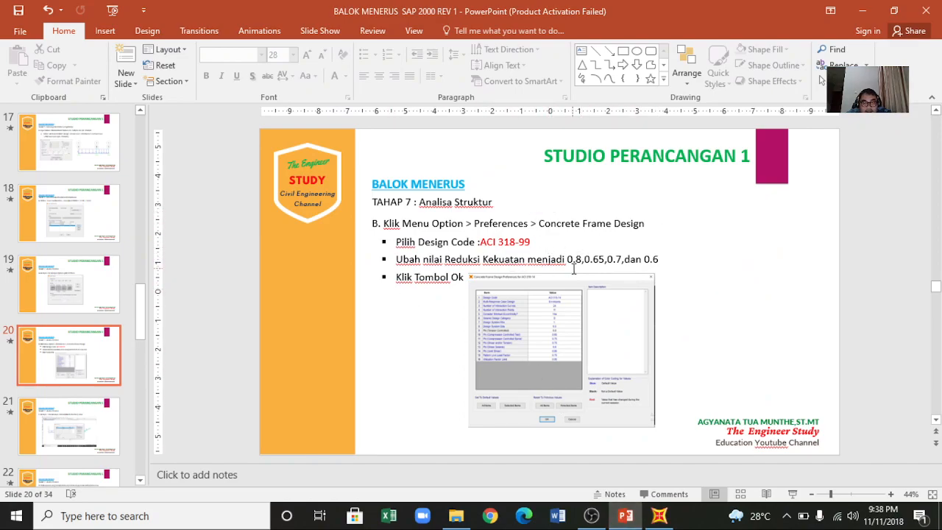
scroll(625, 358, "down", 1)
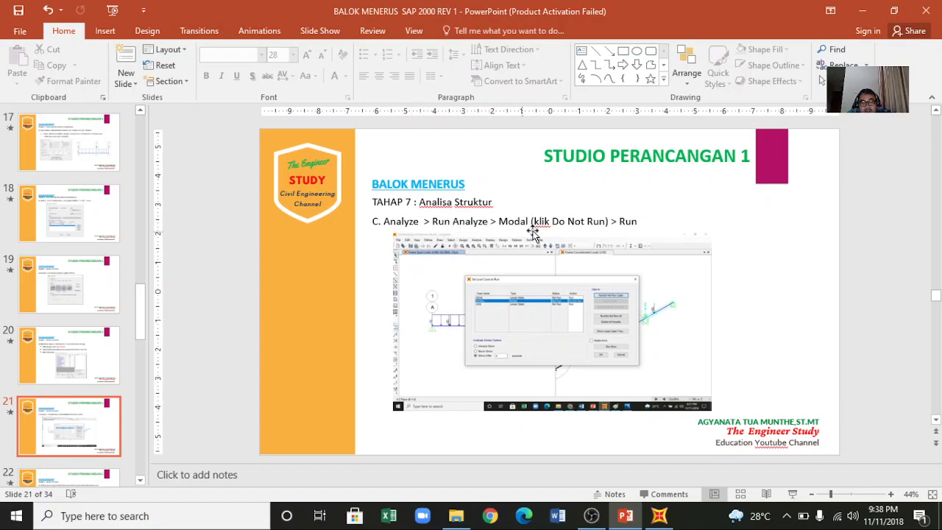
left_click(659, 516)
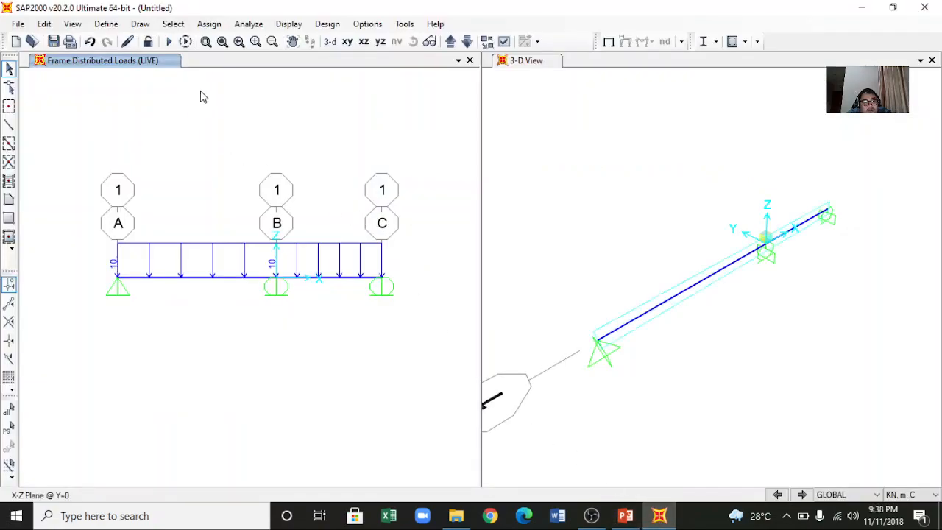
left_click(249, 25)
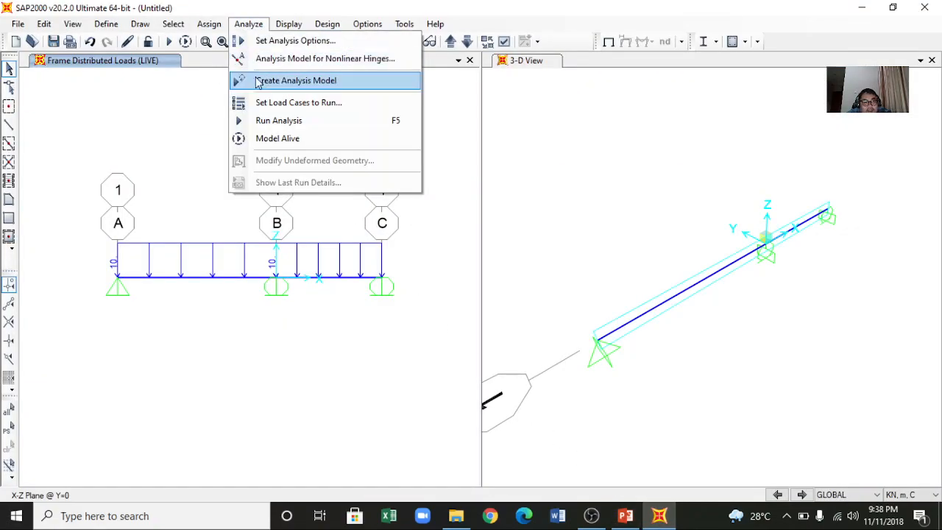
left_click(262, 104)
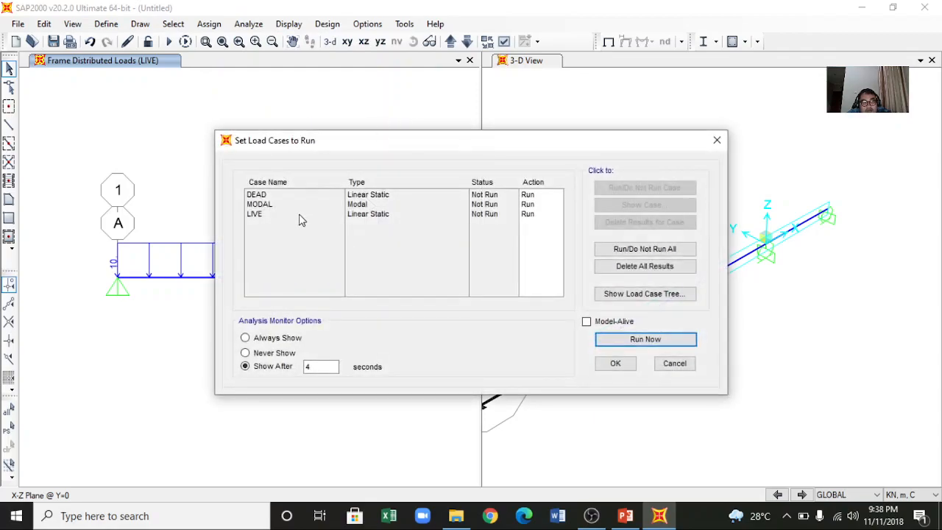
left_click(674, 362)
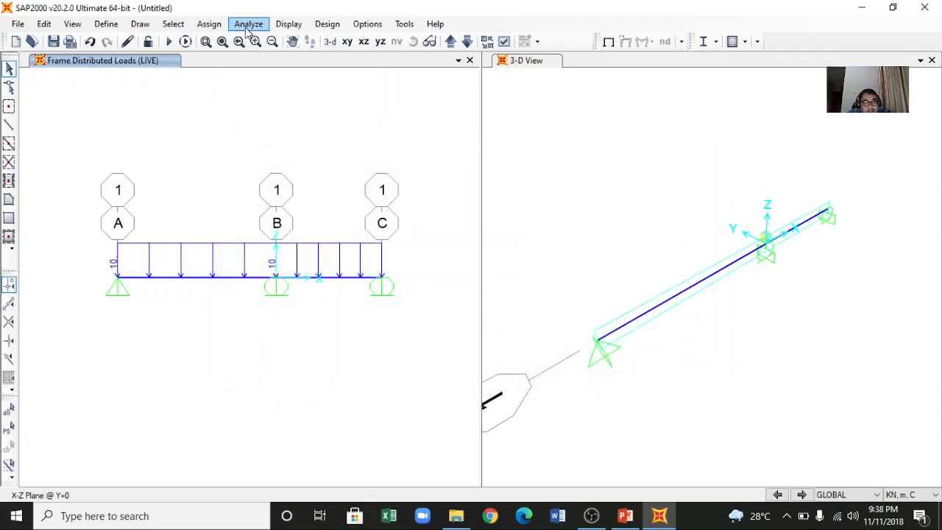
Step: Set the MODAL load case to Do Not Run and start the analysis for the DEAD and LIVE cases
left_click(249, 24)
left_click(271, 103)
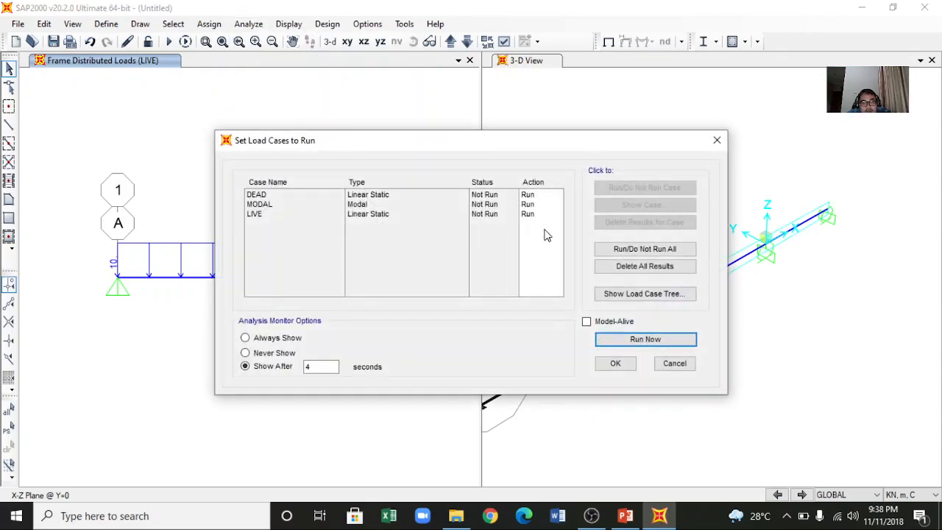
left_click(535, 205)
left_click(650, 189)
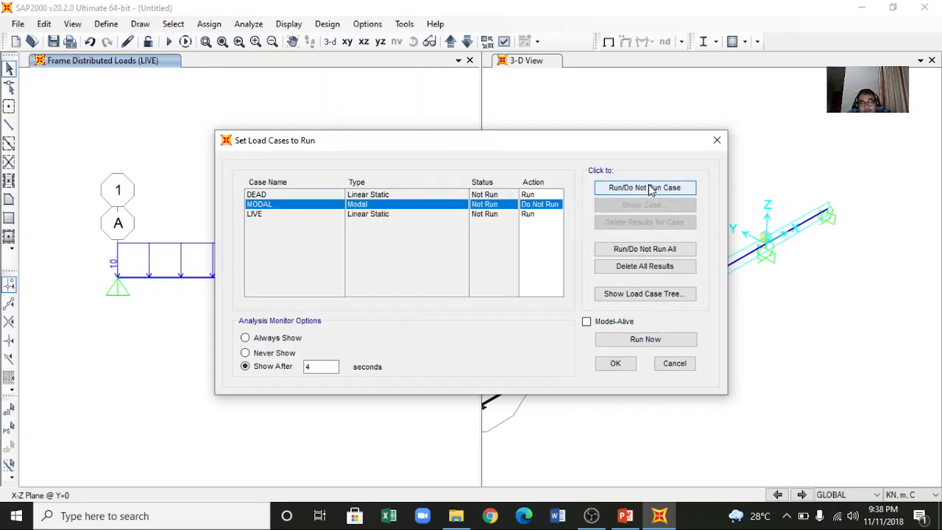
left_click(644, 343)
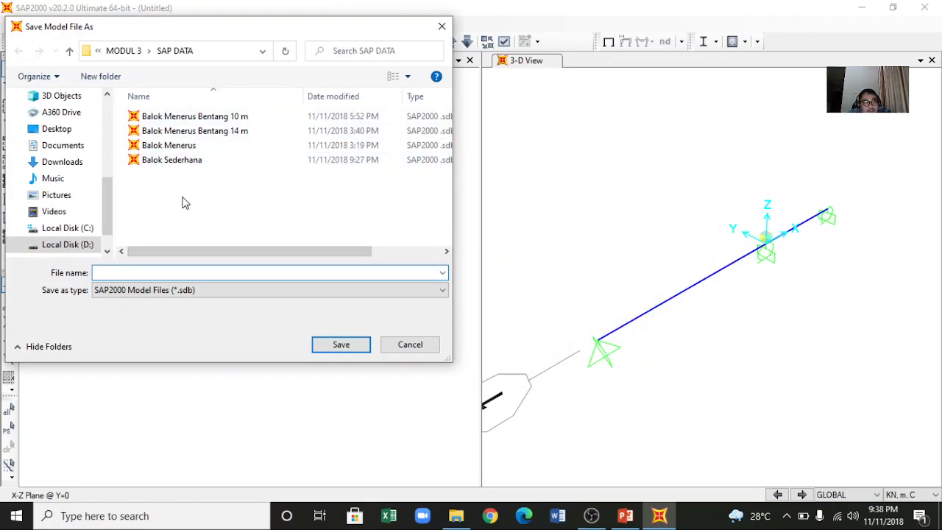
Step: Save the model as Balok Menerus 2D in the SAP DATA folder and let the analysis run
left_click(184, 146)
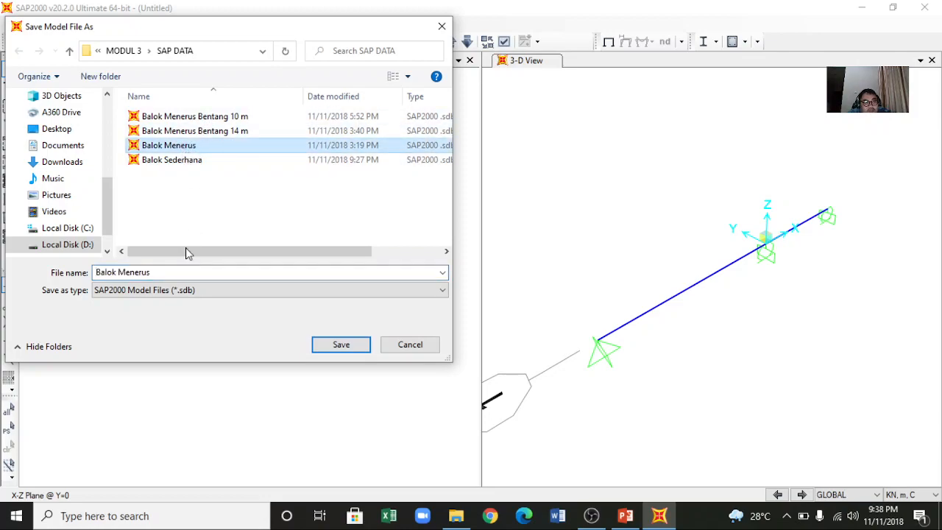
left_click(174, 273)
left_click(174, 273)
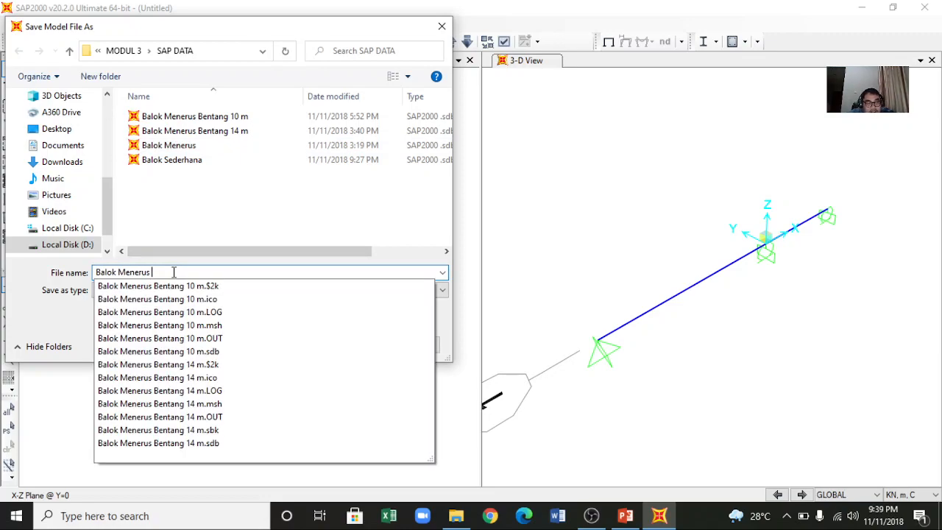
type("2D")
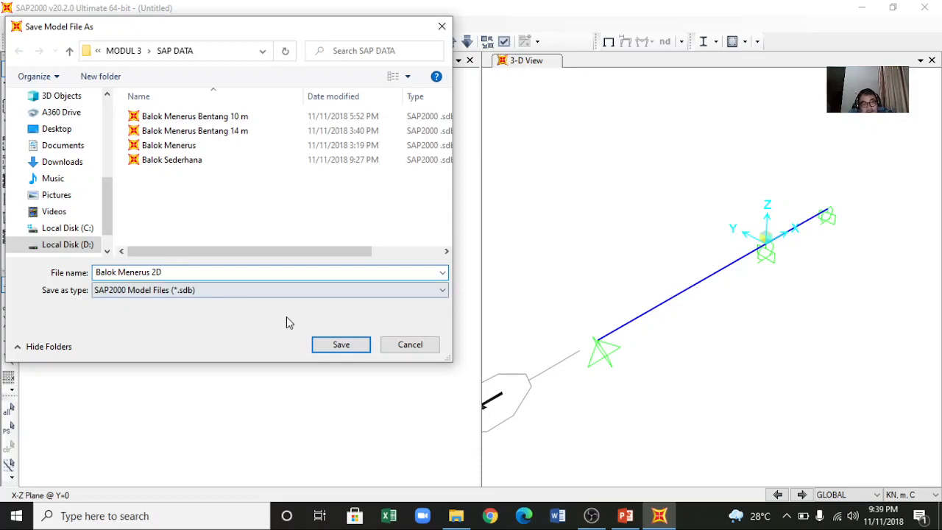
key("Left")
key("Left")
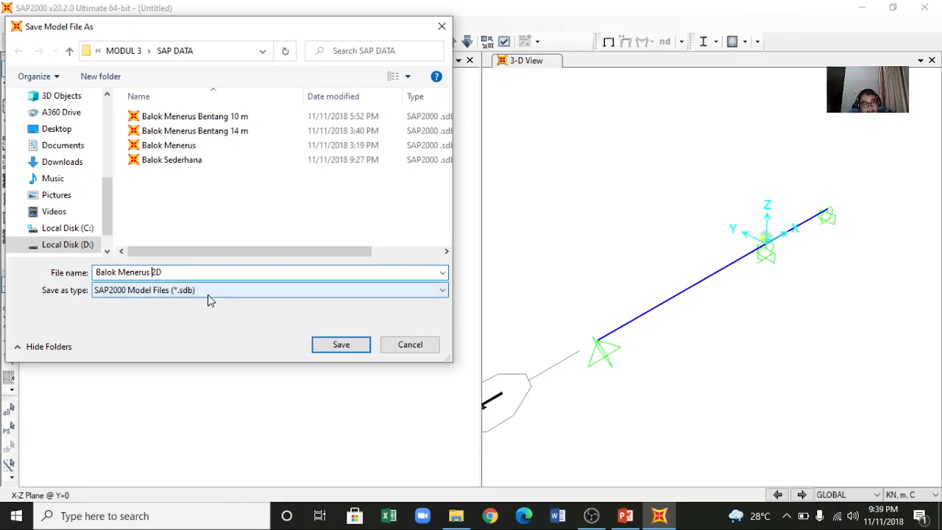
left_click(344, 345)
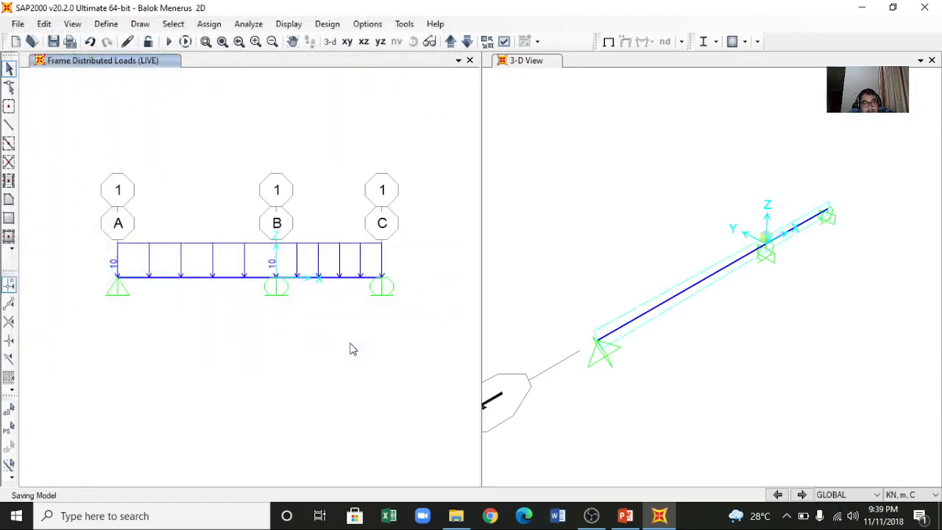
key("F5")
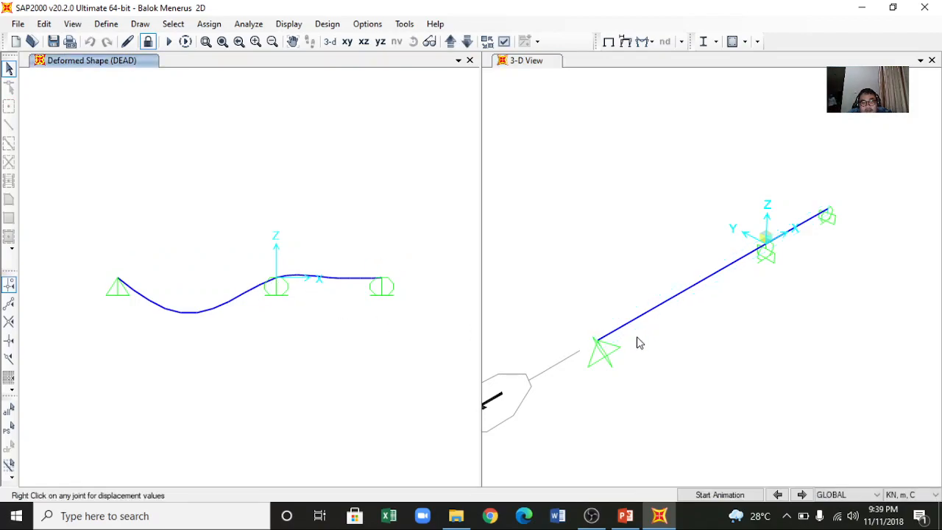
Step: Play the animation of the DEAD case deformed shape and stop it again
left_click(720, 495)
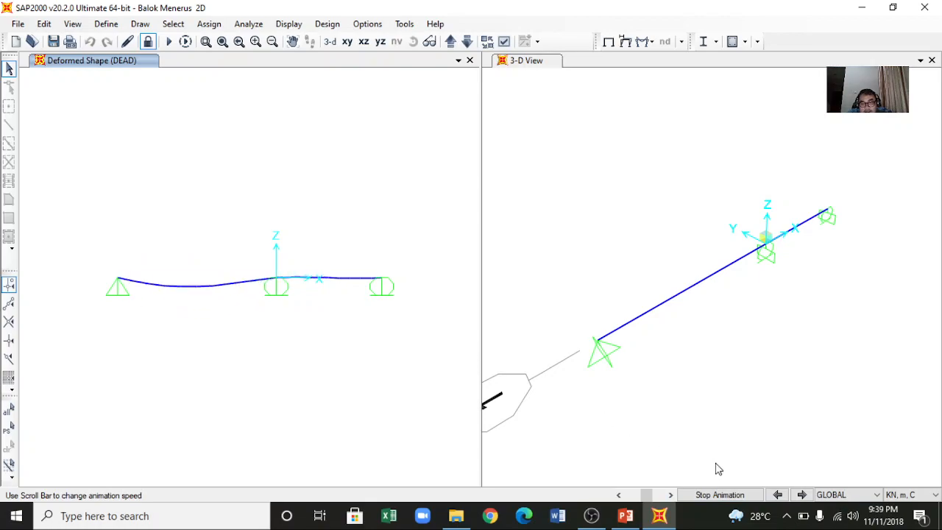
left_click(721, 495)
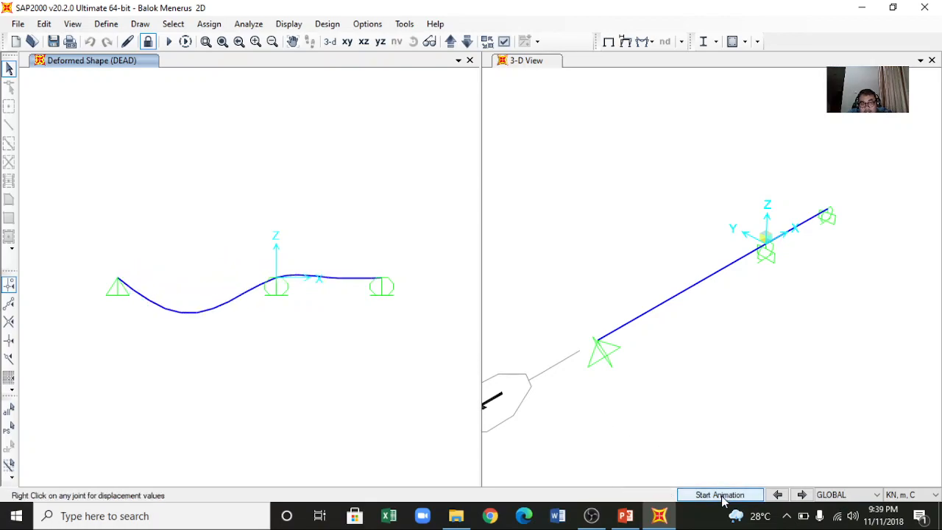
Step: Switch to PowerPoint, read the TAHAP 7 slide on checking for analysis errors and warnings, and return to SAP2000
left_click(624, 515)
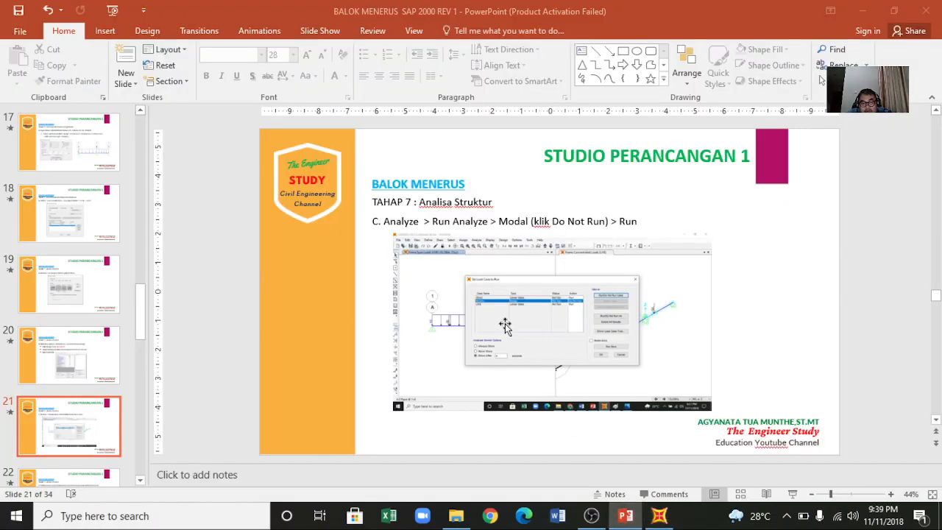
scroll(505, 323, "down", 1)
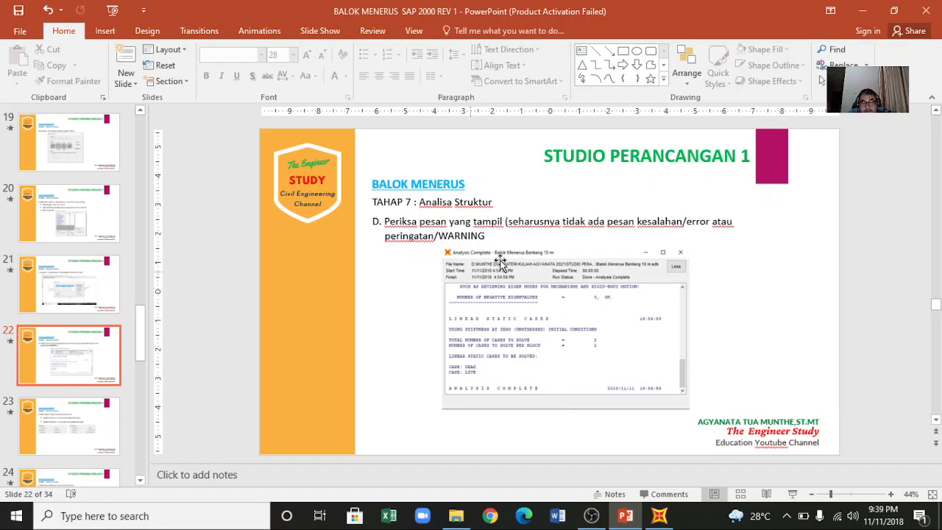
left_click(621, 515)
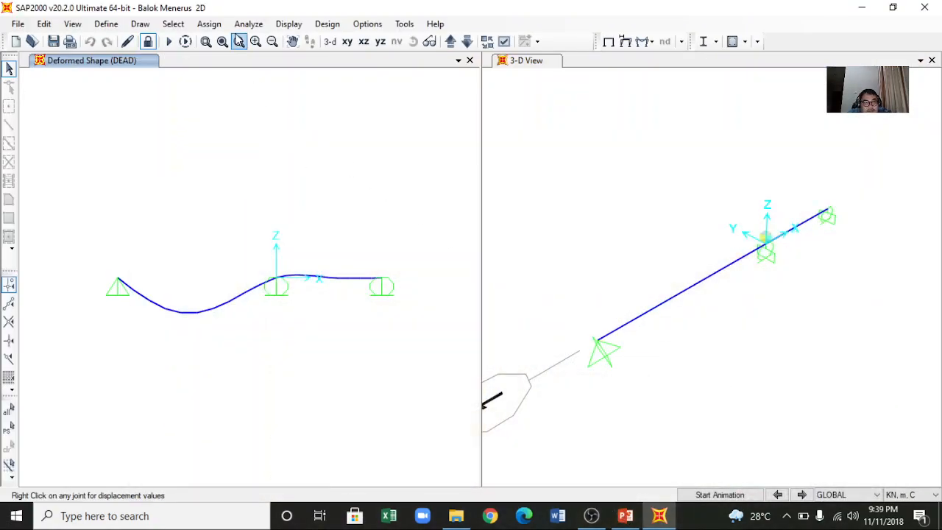
Step: Examine the last run details from beginning to end for errors or warnings, and close the report
left_click(246, 27)
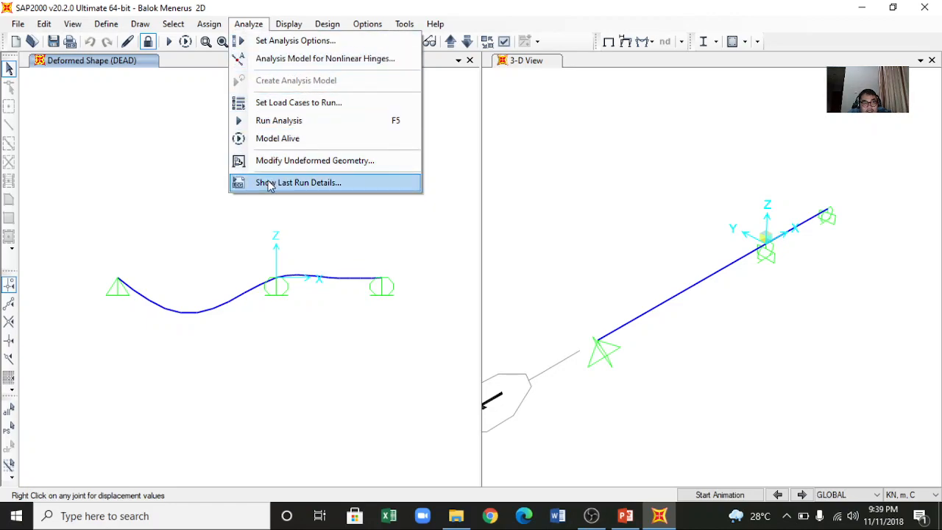
left_click(198, 175)
left_click(250, 24)
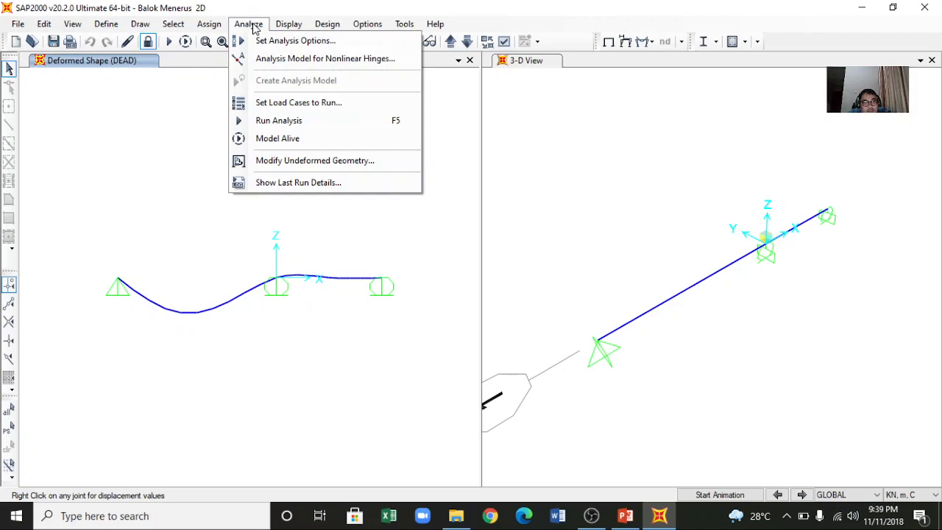
left_click(277, 184)
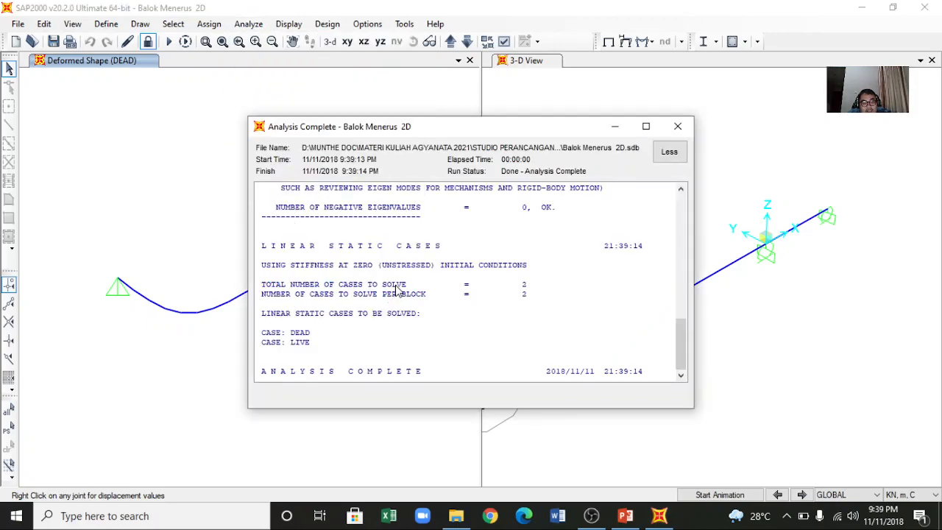
scroll(398, 291, "up", 12)
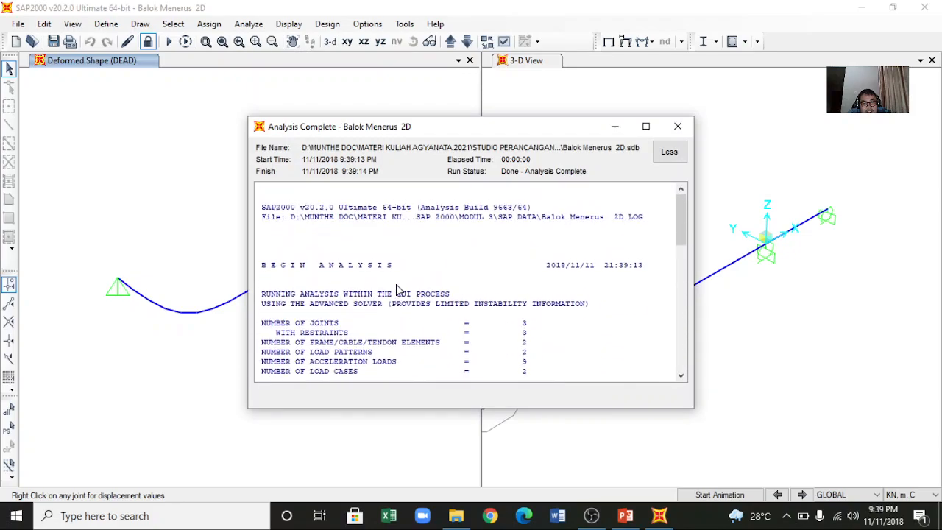
scroll(397, 291, "down", 3)
scroll(397, 291, "down", 10)
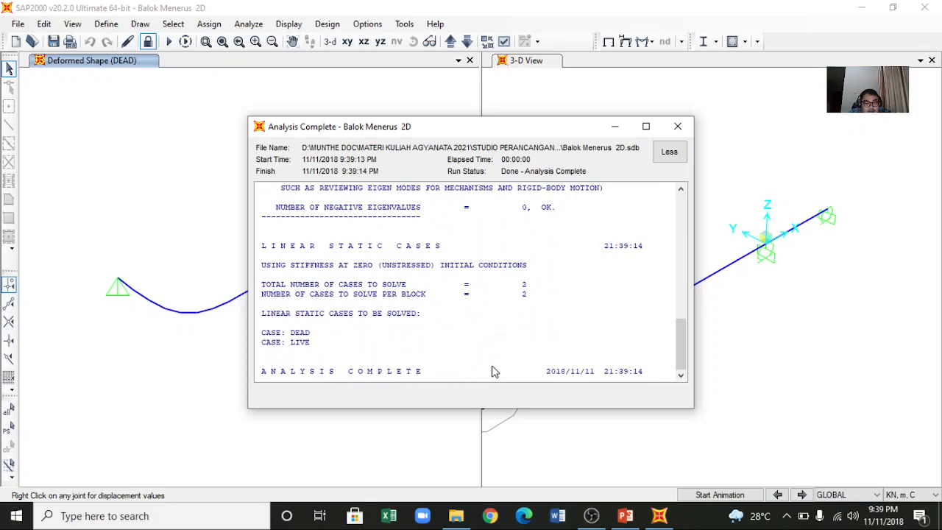
left_click(678, 127)
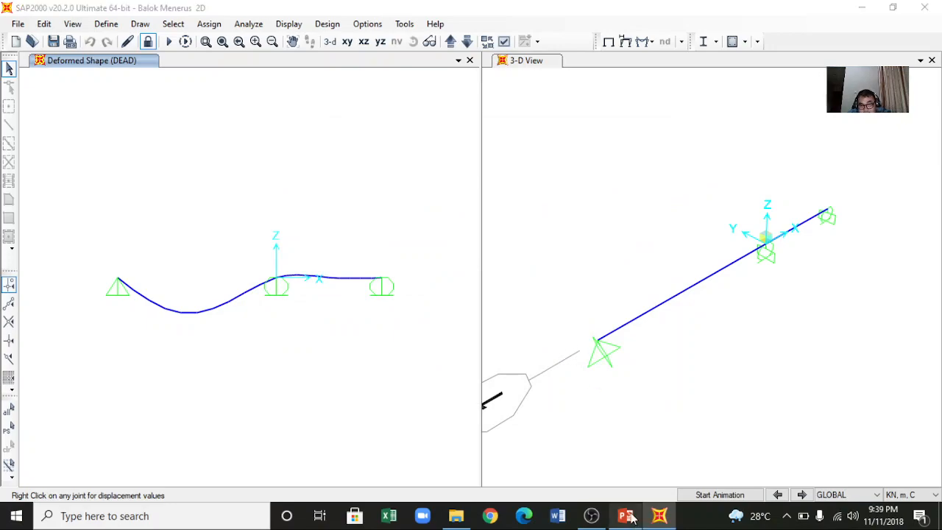
Step: Switch to PowerPoint, read the TAHAP 7 slide on showing Shear 2-2 and Moment 3-3 diagrams, and return to SAP2000
left_click(625, 516)
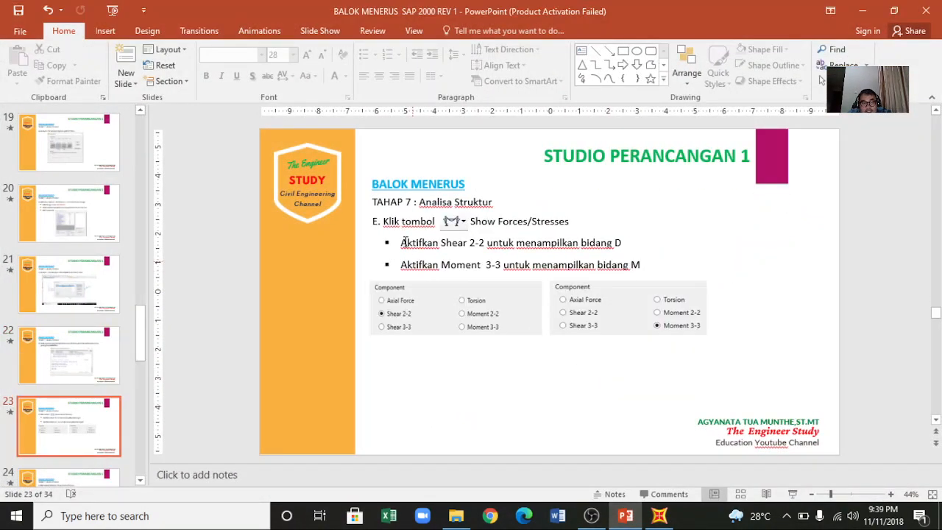
scroll(406, 233, "up", 2)
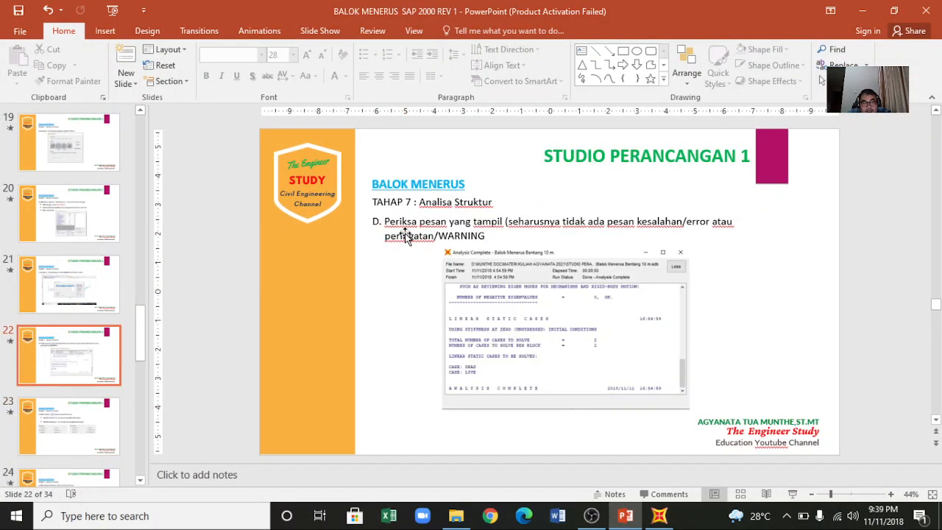
scroll(406, 233, "down", 2)
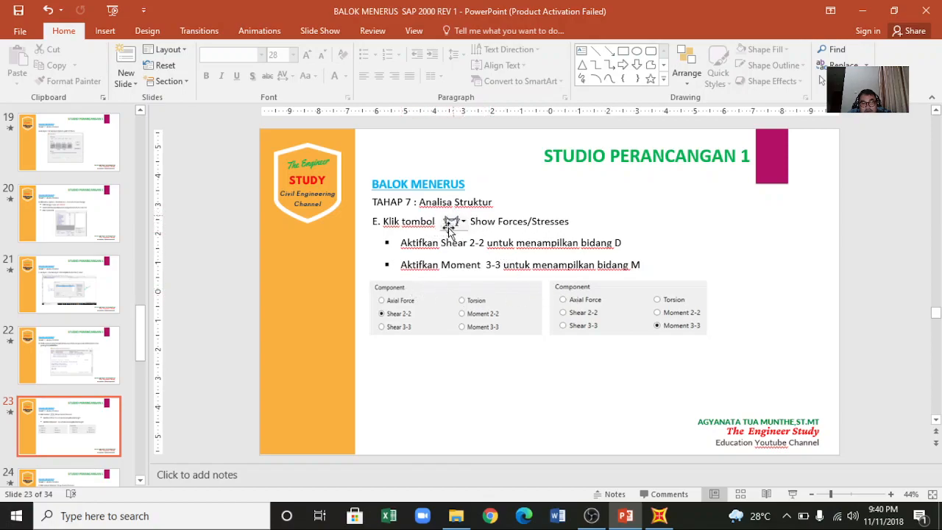
left_click(660, 516)
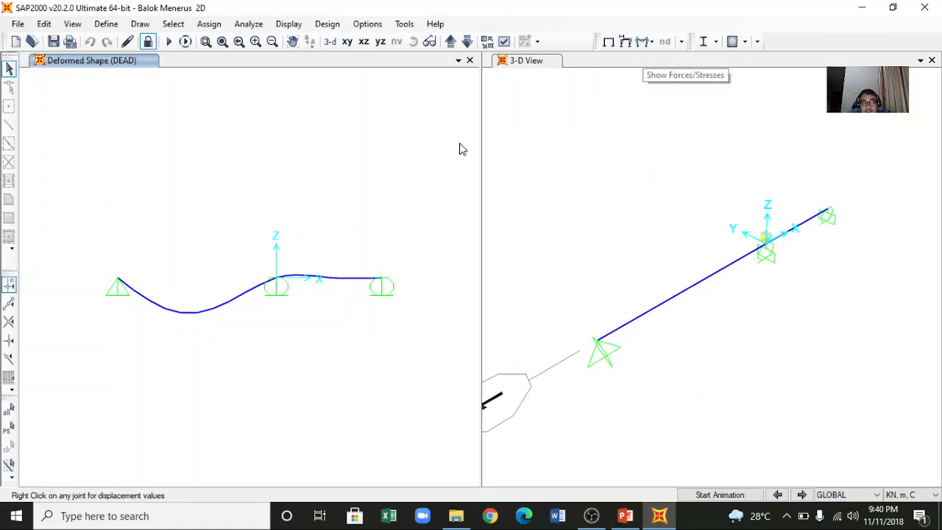
left_click(327, 23)
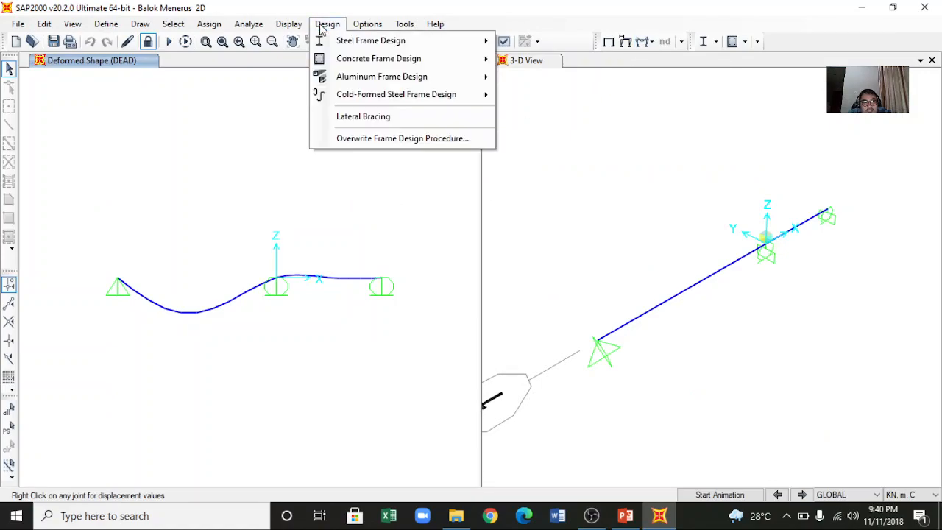
mouse_move(288, 24)
mouse_move(312, 81)
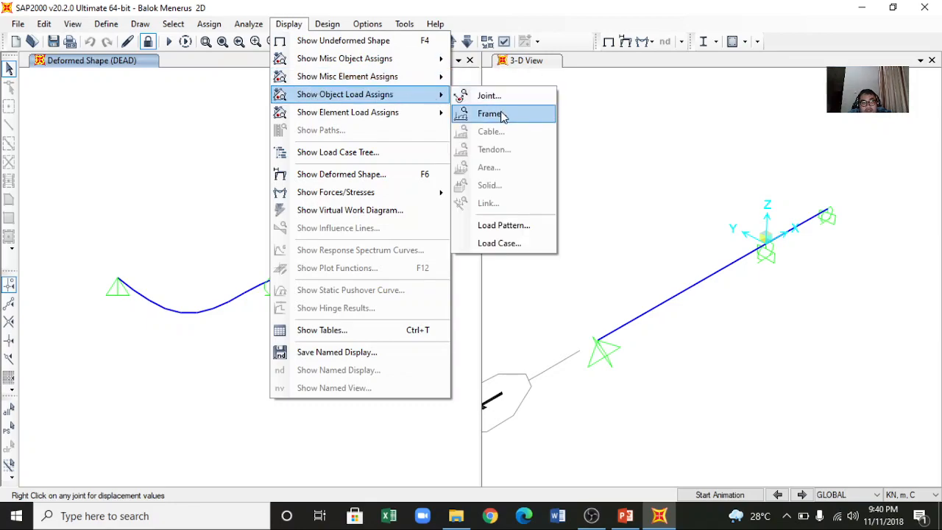
Step: Display the COMB1 Shear 2-2 force diagram in the 3-D View window and set that view to the XZ plane
left_click(645, 114)
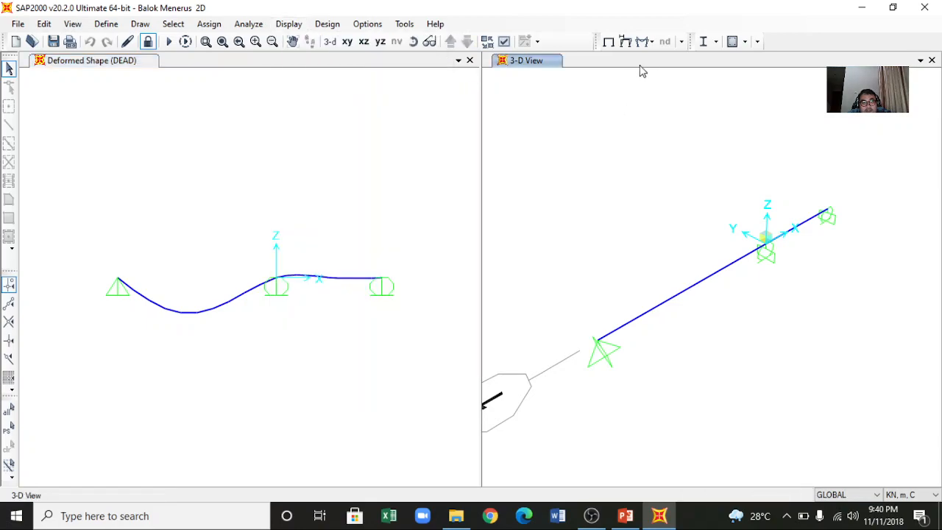
left_click(648, 42)
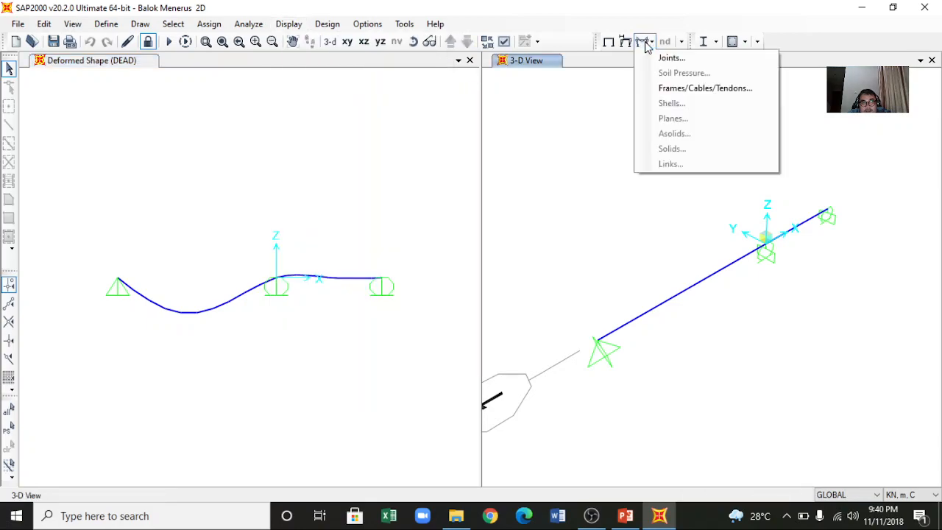
left_click(658, 89)
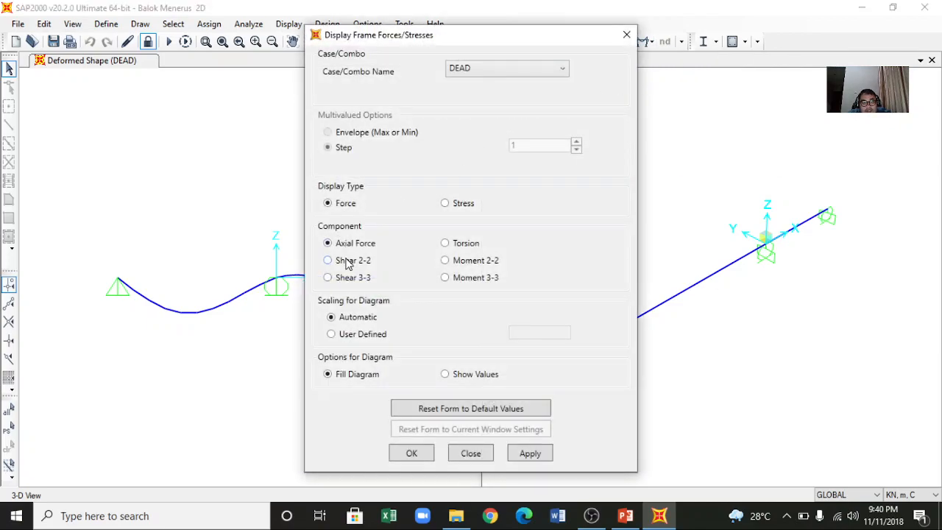
left_click(539, 72)
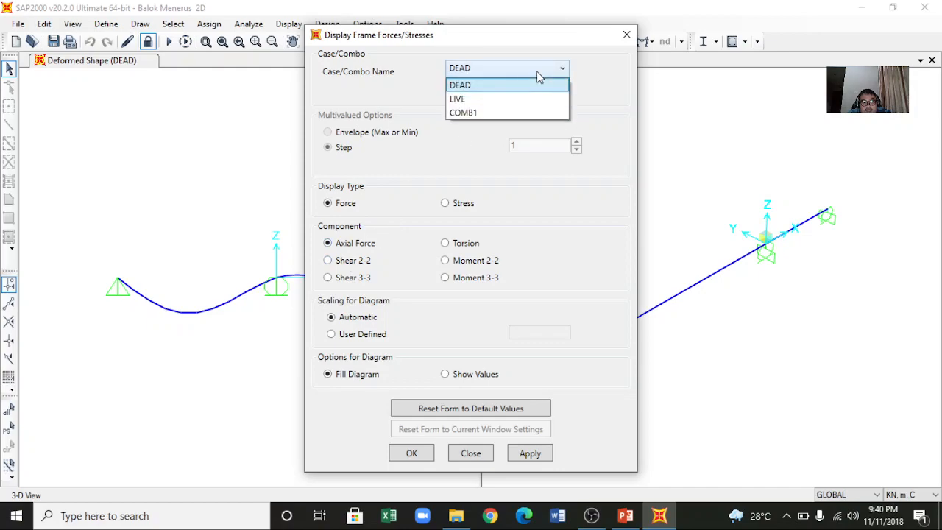
left_click(505, 112)
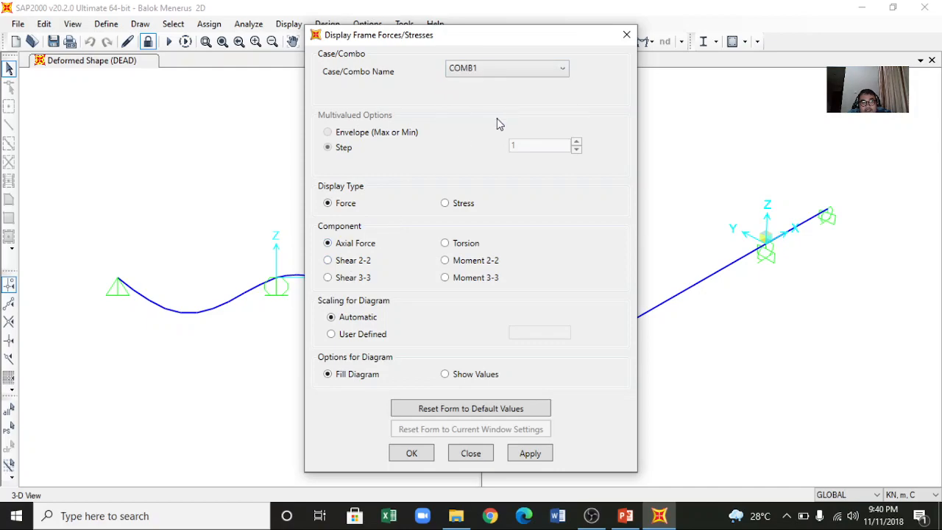
left_click(339, 263)
left_click(418, 456)
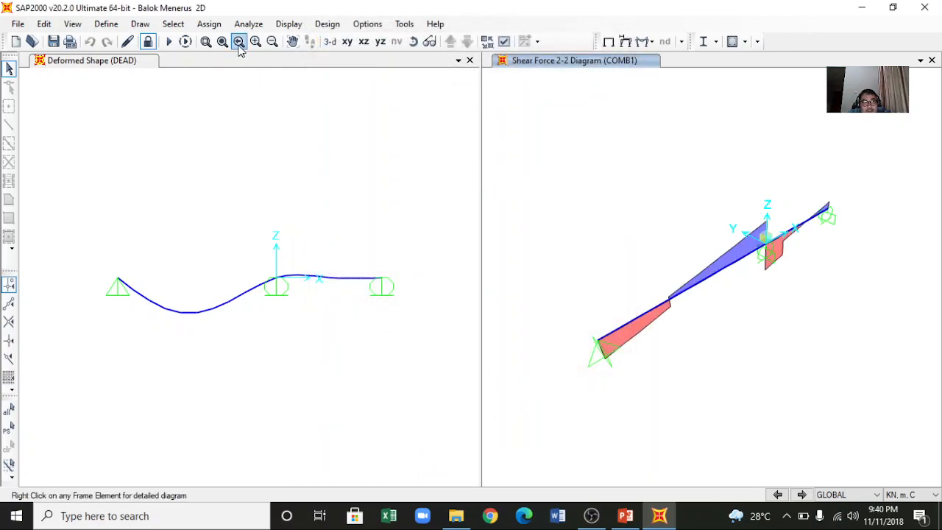
left_click(363, 41)
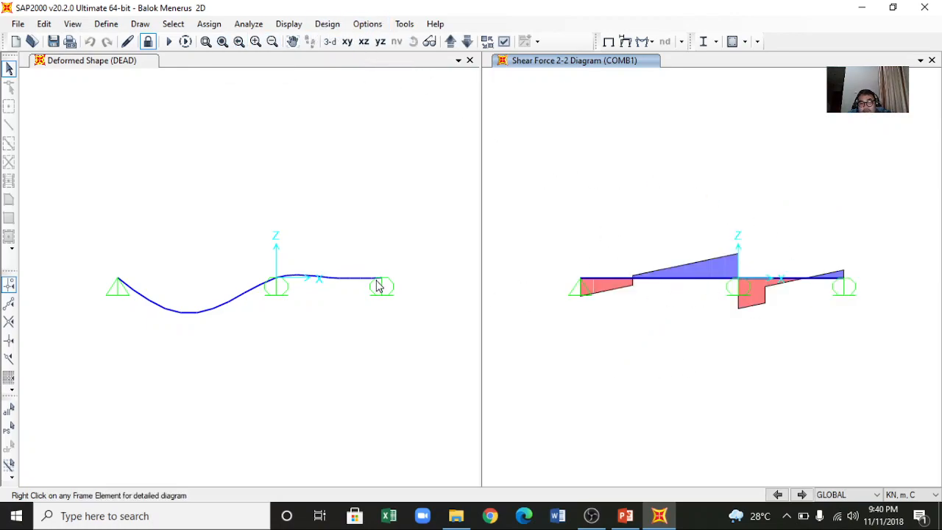
Step: Display the COMB1 Moment 3-3 diagram in the window with the DEAD deformed shape
left_click(327, 234)
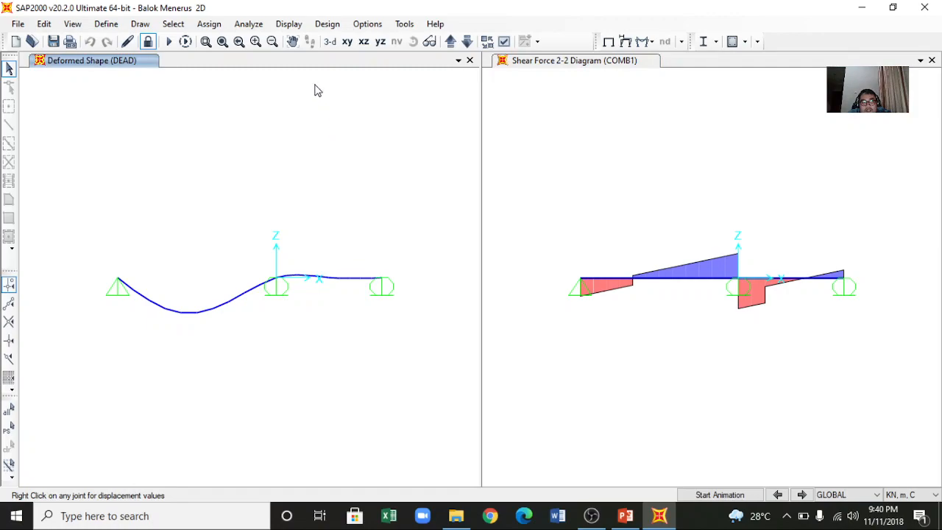
left_click(644, 41)
left_click(664, 88)
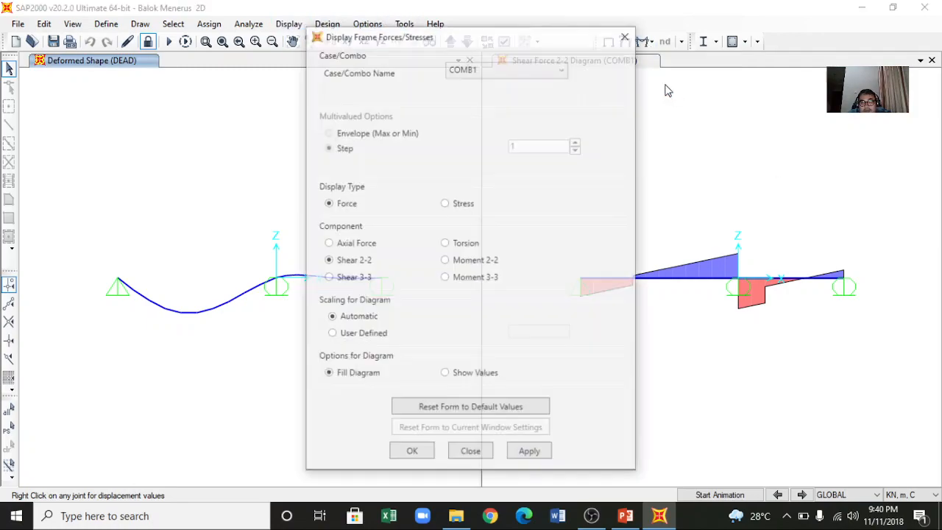
left_click(474, 279)
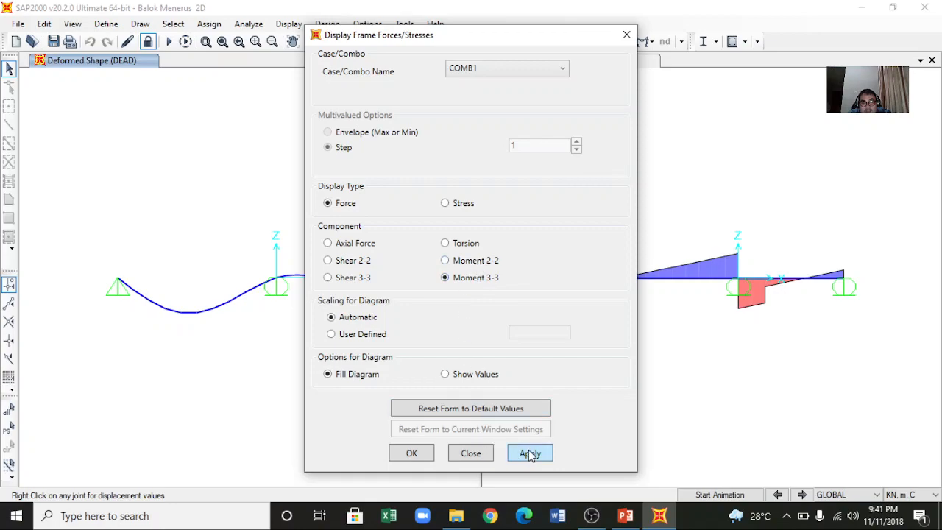
left_click(424, 453)
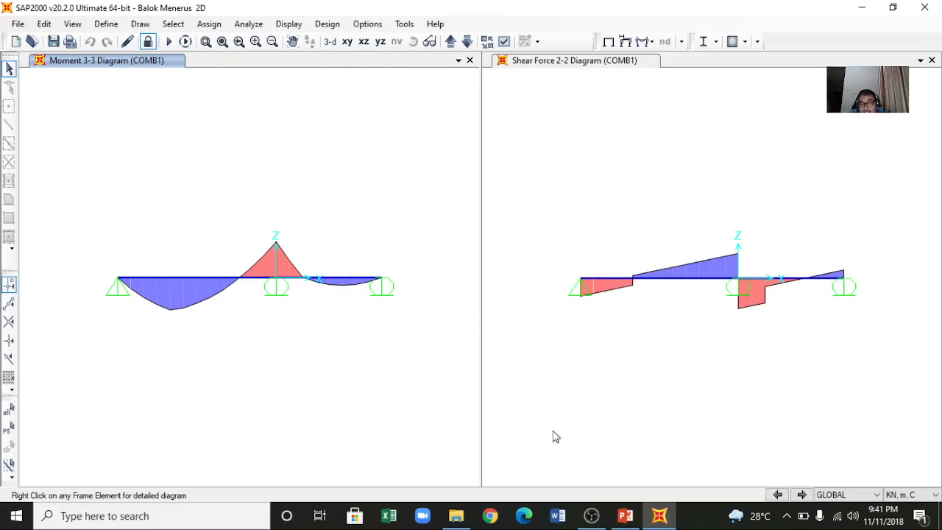
Step: Switch to PowerPoint, read the TAHAP 7 slide on showing values instead of filled diagrams, and return to SAP2000
left_click(625, 516)
scroll(557, 386, "down", 1)
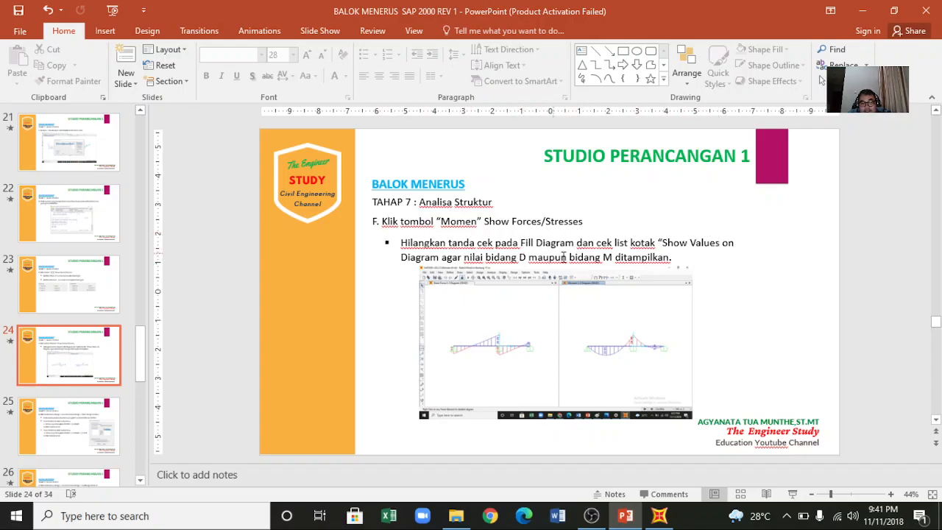
left_click(659, 516)
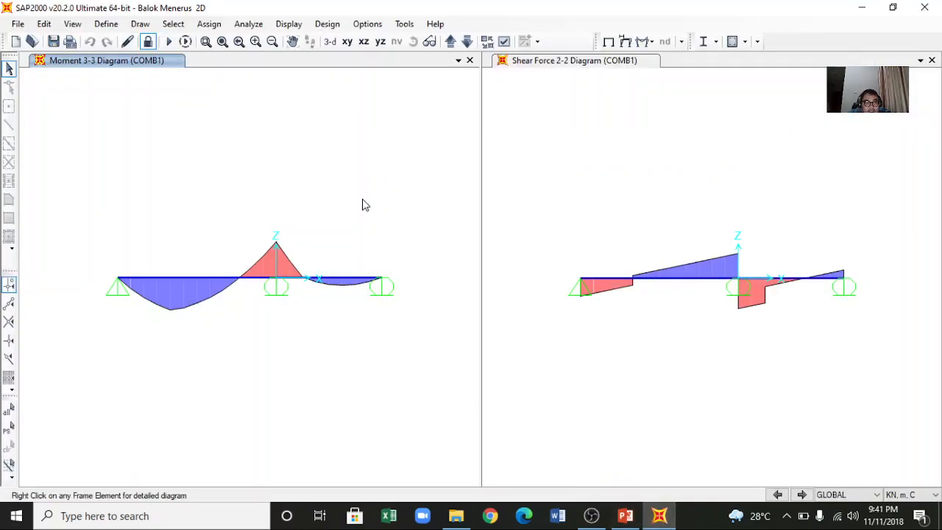
Step: Show values instead of fill on the COMB1 Moment 3-3 diagram
left_click(645, 41)
left_click(666, 88)
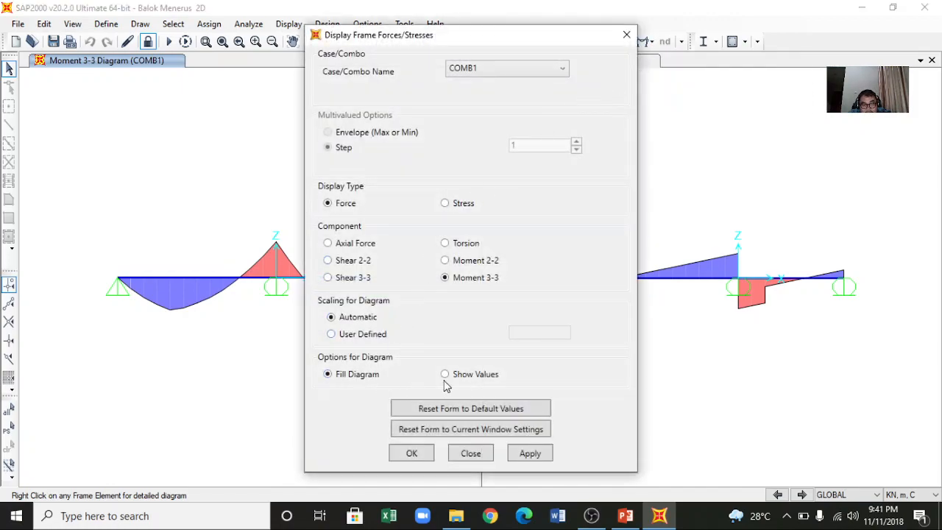
left_click(472, 380)
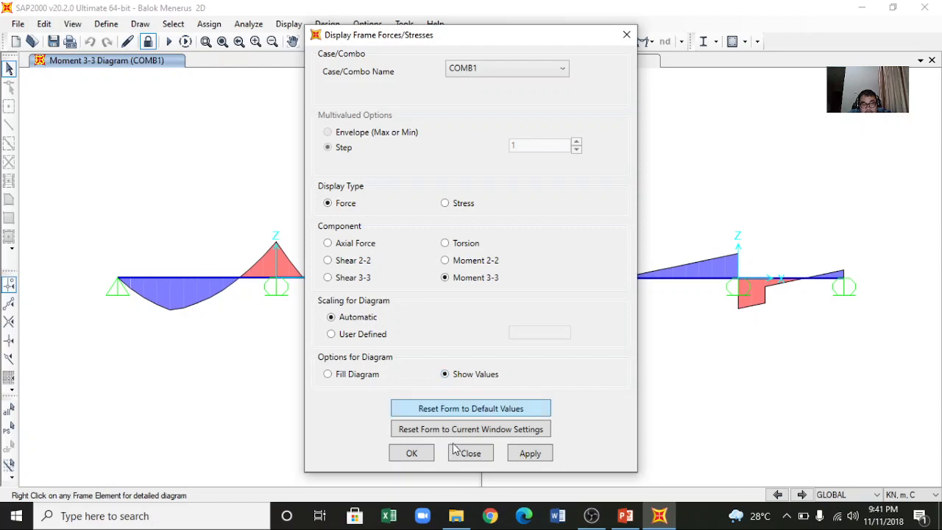
left_click(412, 454)
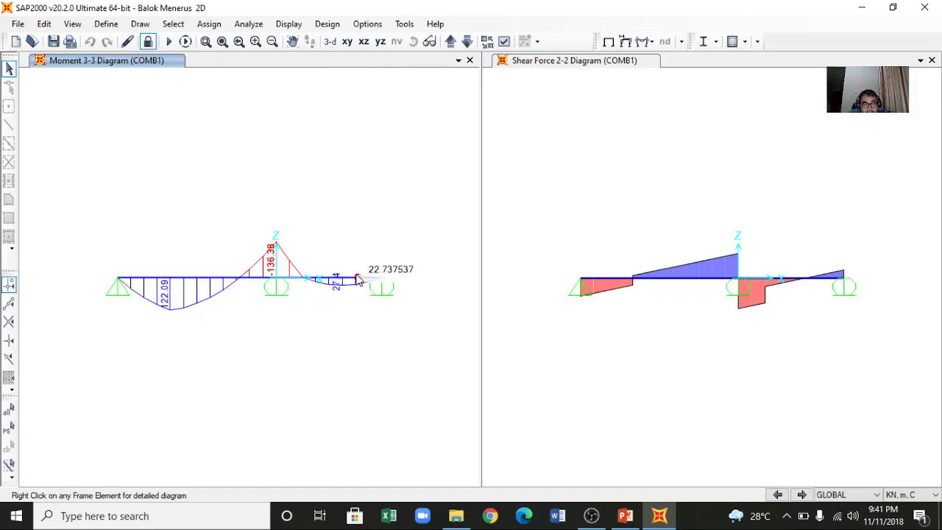
Step: Show values instead of fill on the COMB1 Shear 2-2 diagram
left_click(817, 236)
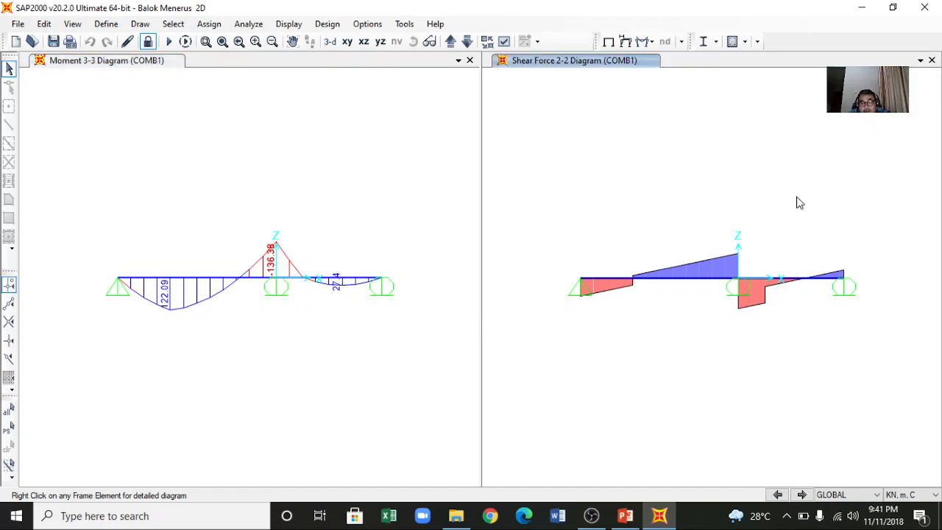
left_click(654, 42)
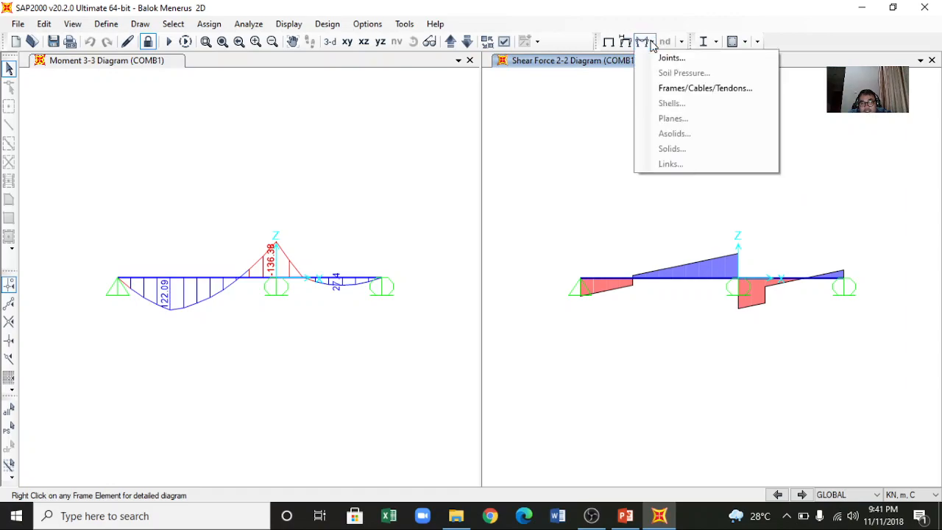
left_click(669, 88)
left_click(346, 260)
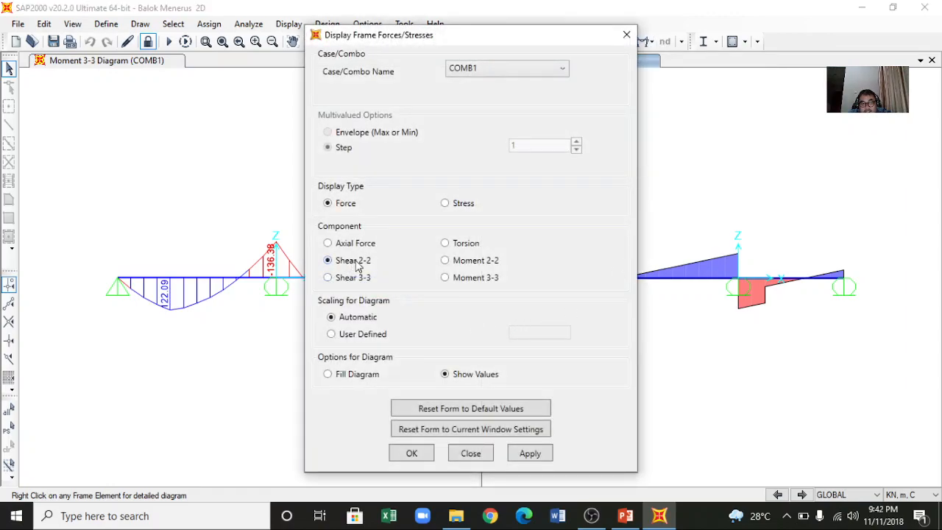
left_click(412, 454)
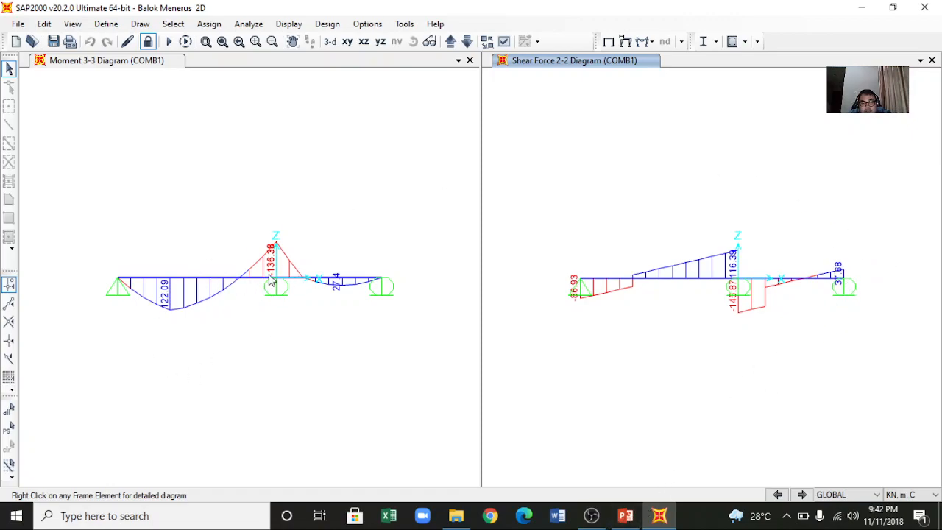
Step: Switch to PowerPoint and read the TAHAP 8 slide on selecting the concrete frame design combinations
left_click(619, 512)
scroll(565, 398, "down", 1)
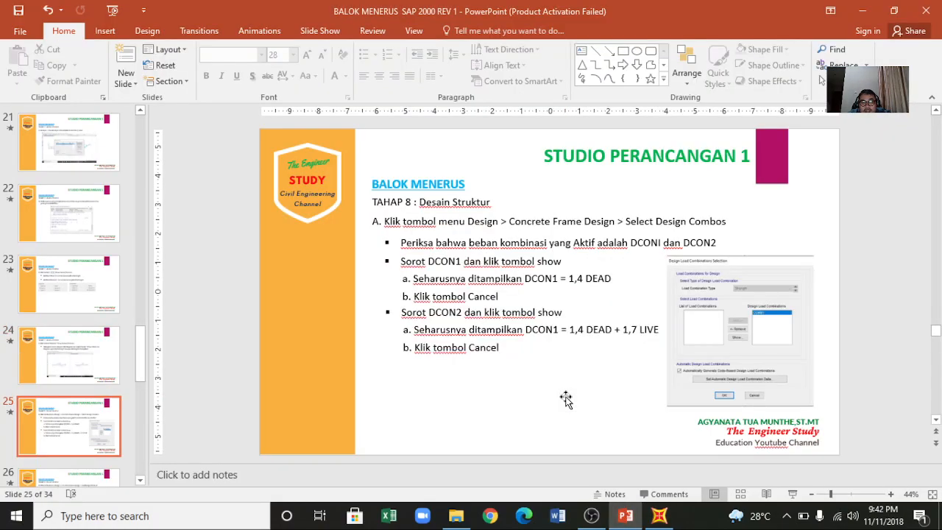